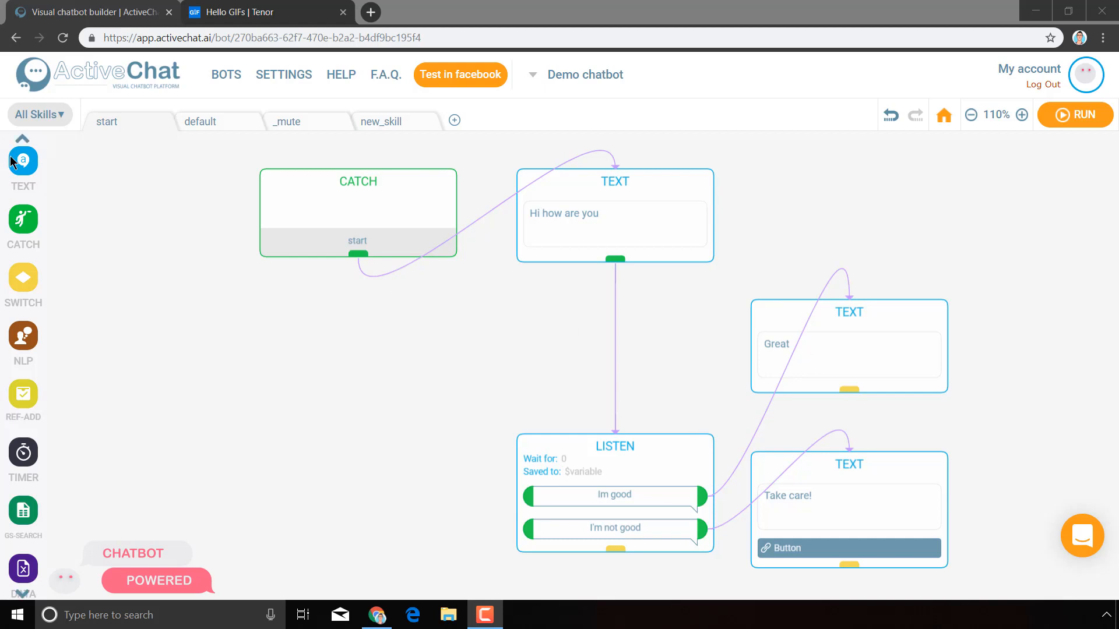
- Add an Image block to the start skill below the Catch block
mouse_move(21, 157)
drag(97, 158, 260, 382)
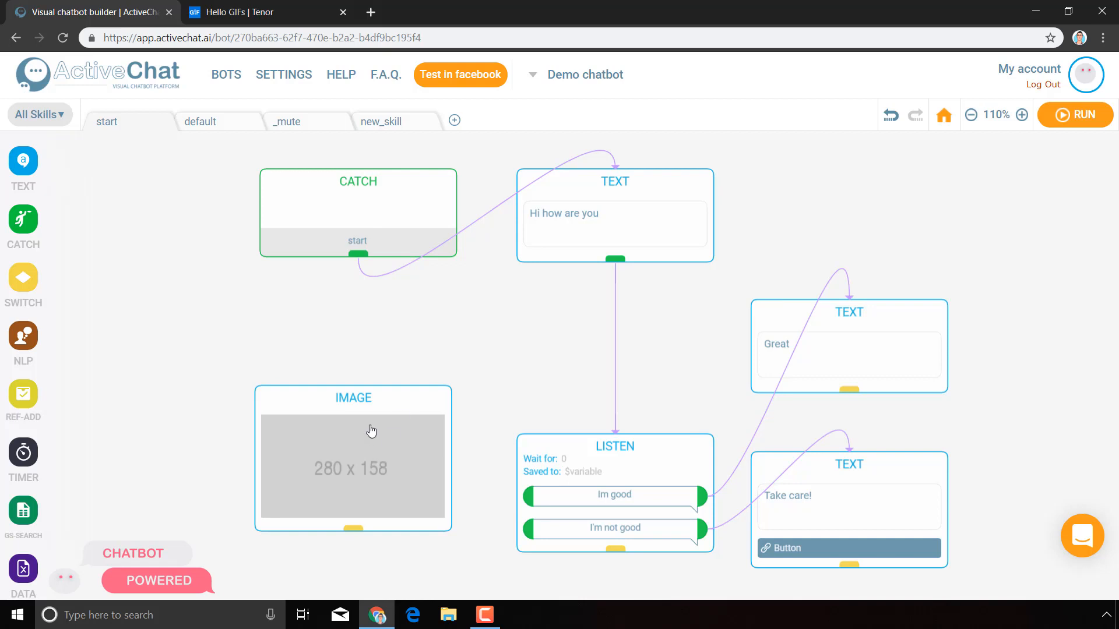
- Change the greeting in the first Text block to "Hi how are you?"
click(608, 211)
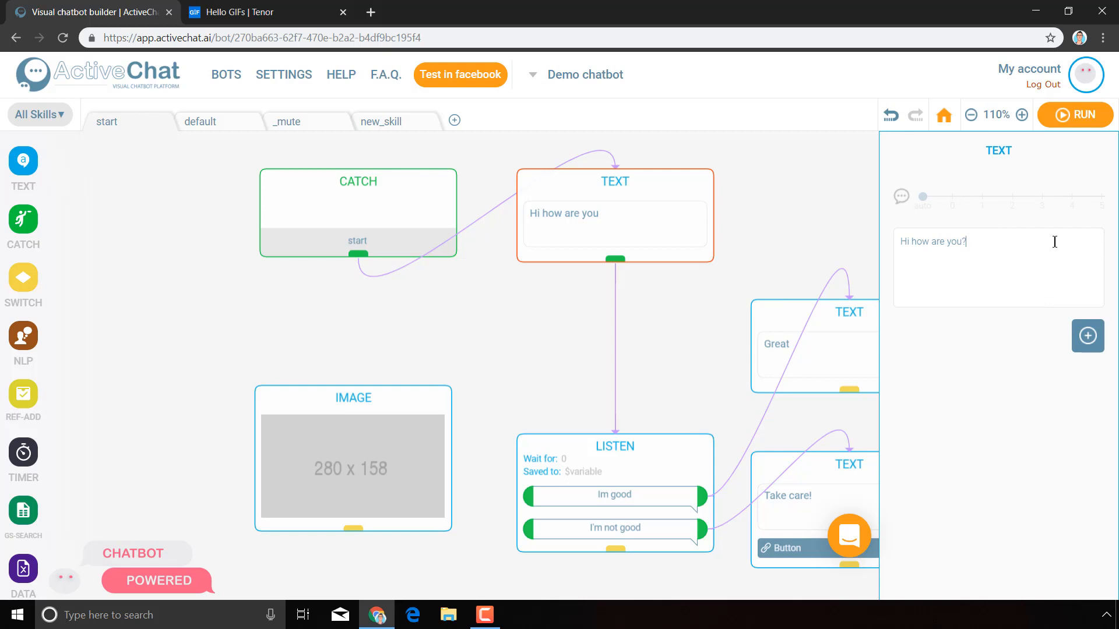
click(413, 351)
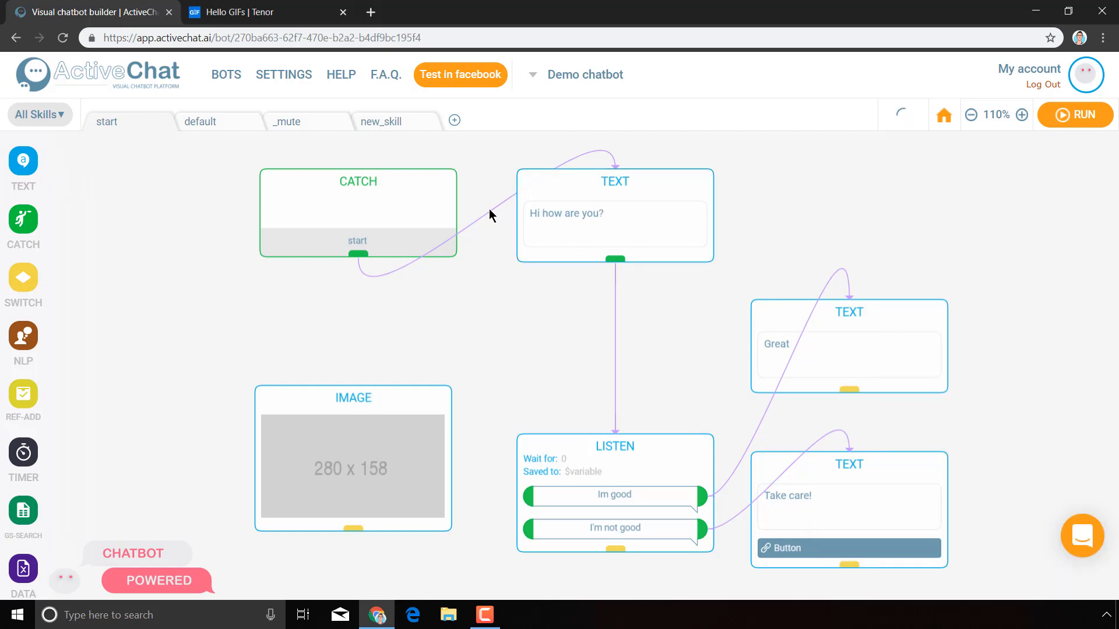
click(385, 227)
click(610, 204)
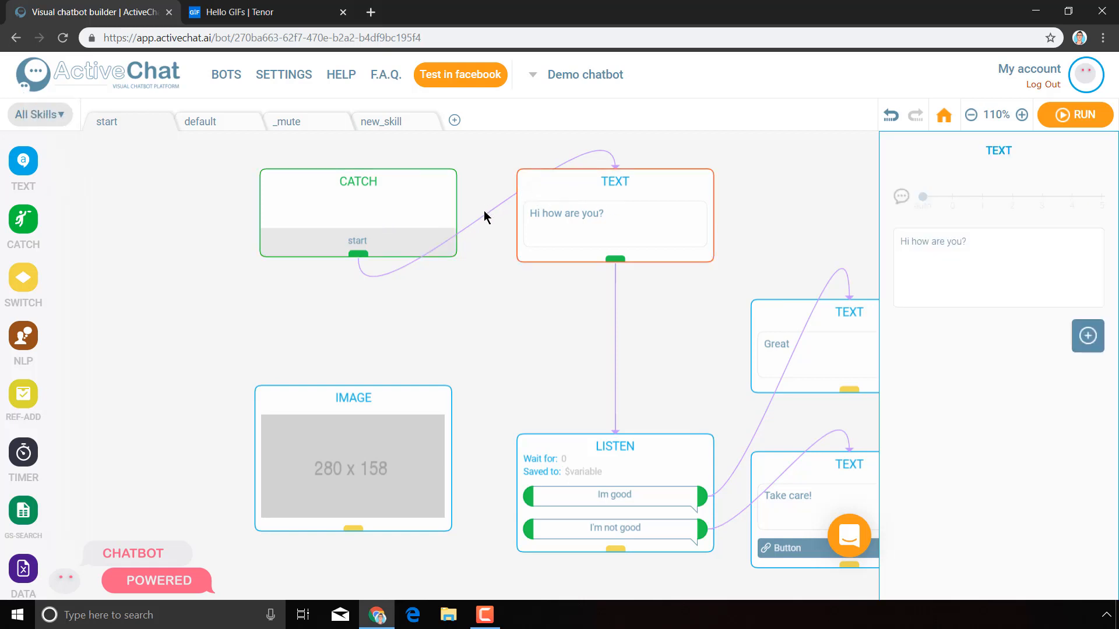
- Delete the Catch-to-Text connection and link the Catch block through the Image block to the greeting Text block
click(485, 214)
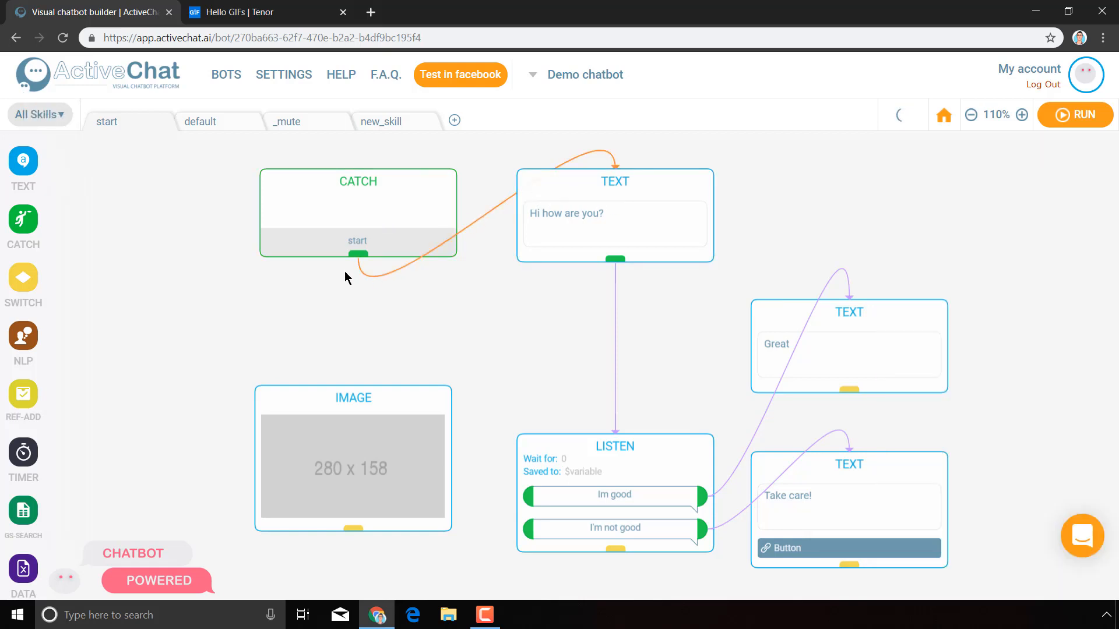
key(Delete)
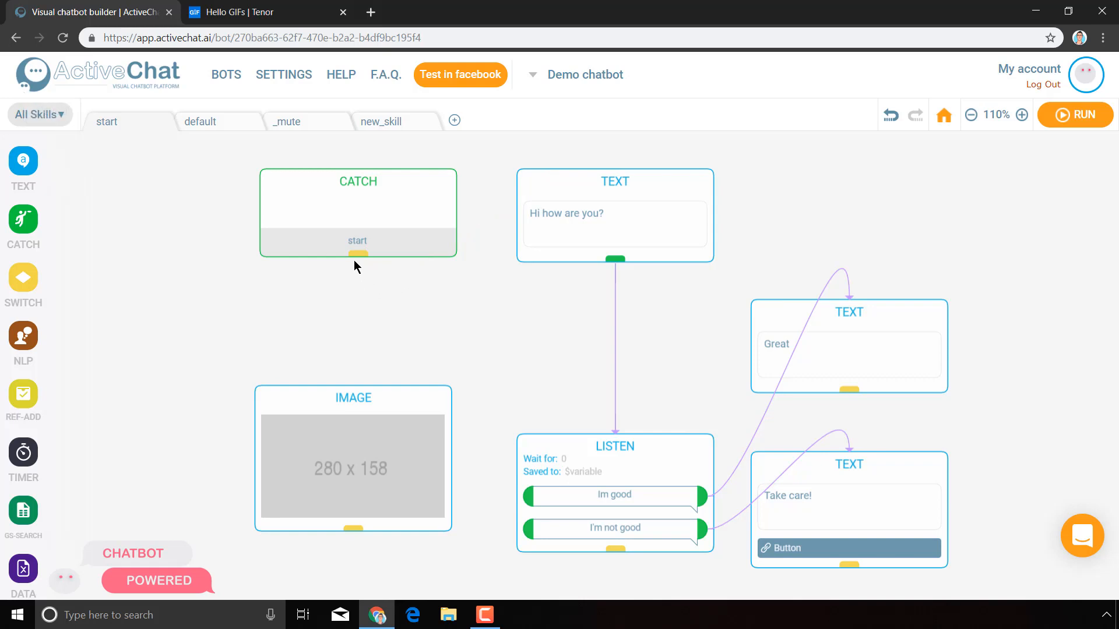
drag(367, 362, 365, 425)
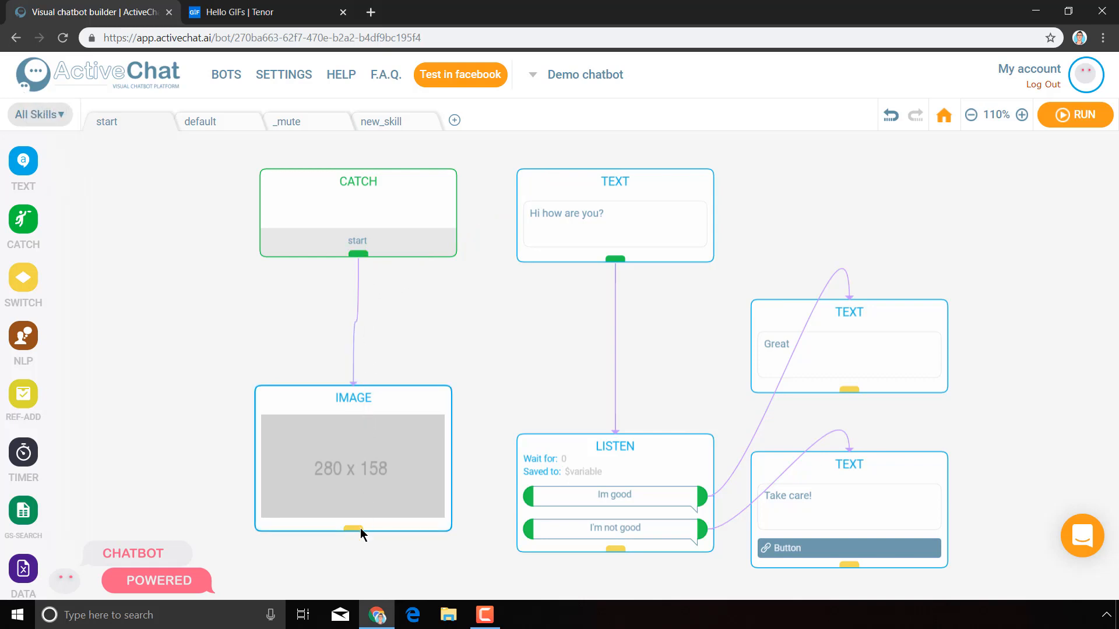
drag(353, 528, 607, 198)
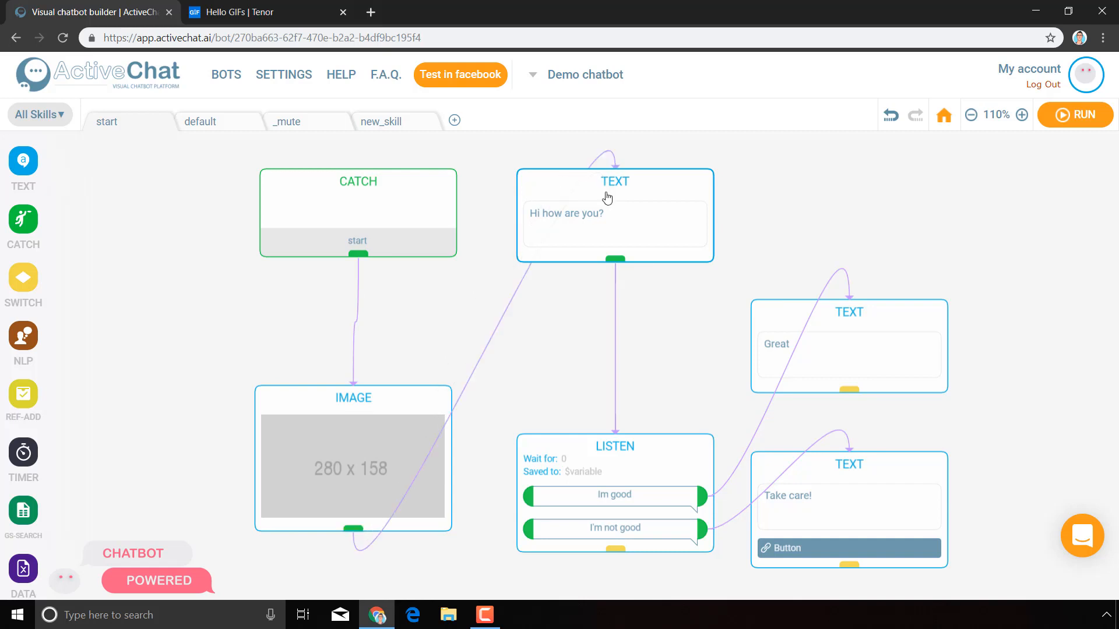
- Open the Image block's settings, try different typing delay values and leave the delay on auto
click(337, 462)
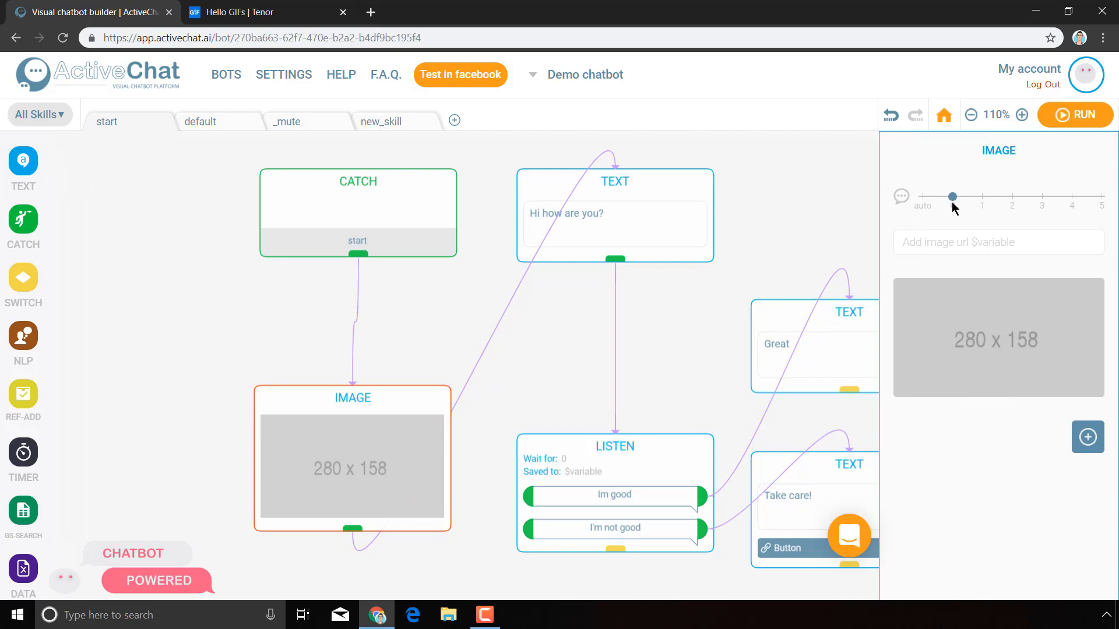
drag(953, 204, 1097, 198)
drag(947, 199, 944, 197)
drag(1033, 202, 1104, 200)
drag(955, 203, 919, 205)
- Replace the Image block's placeholder with the picture of two Hello speech bubbles
mouse_move(946, 332)
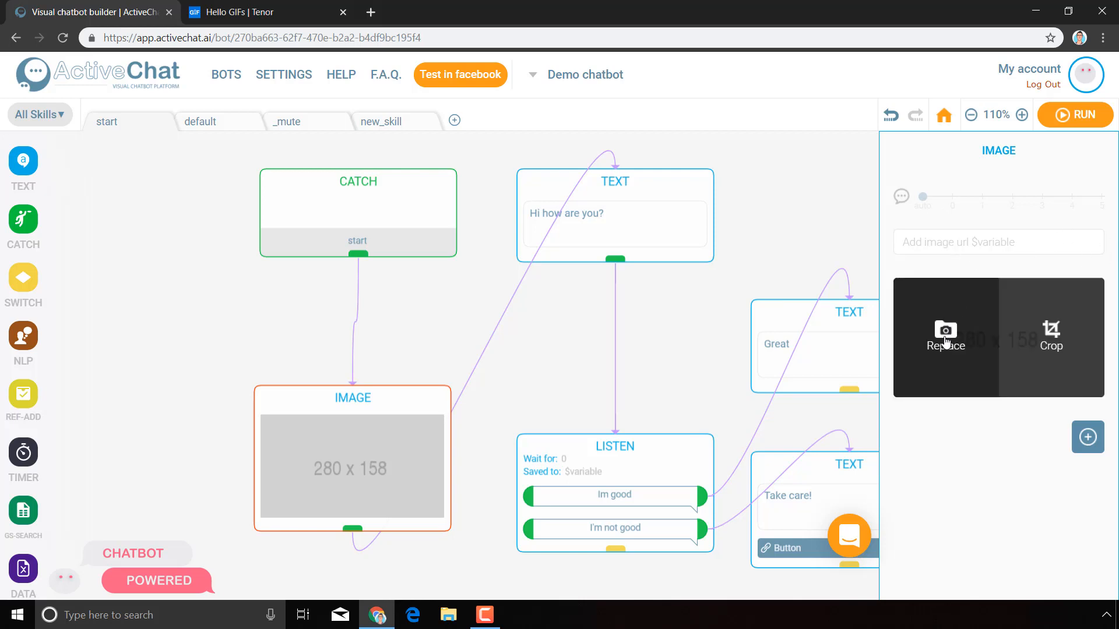
click(944, 333)
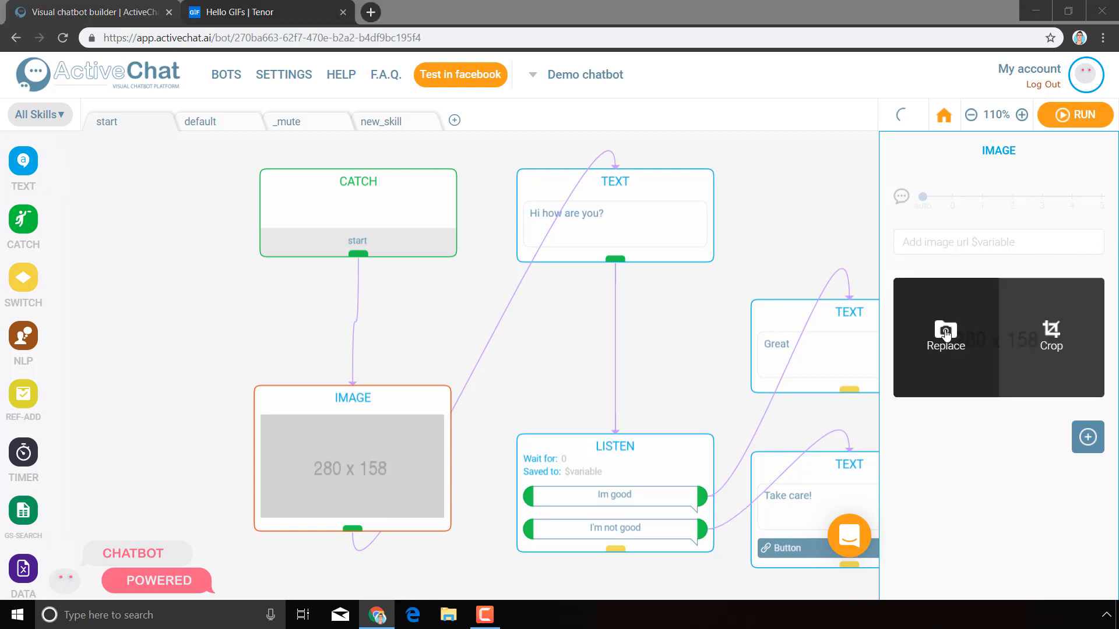
click(175, 102)
double_click(176, 103)
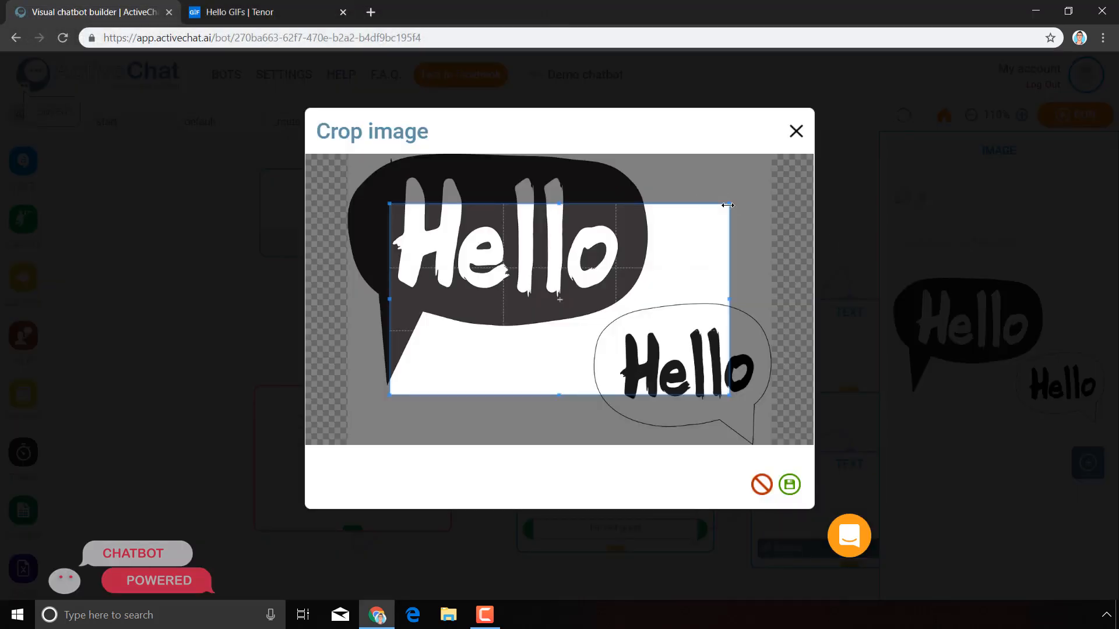
- Enlarge the crop area to the picture's full width, shift it slightly upward, save the crop and close the block settings
drag(730, 202, 788, 181)
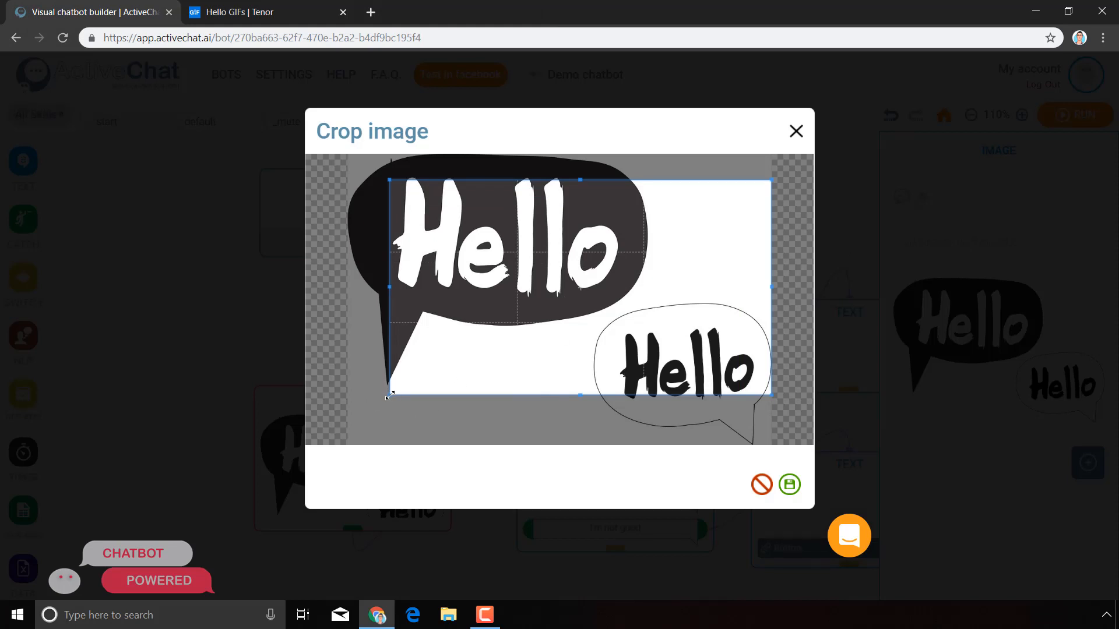
drag(389, 396, 261, 505)
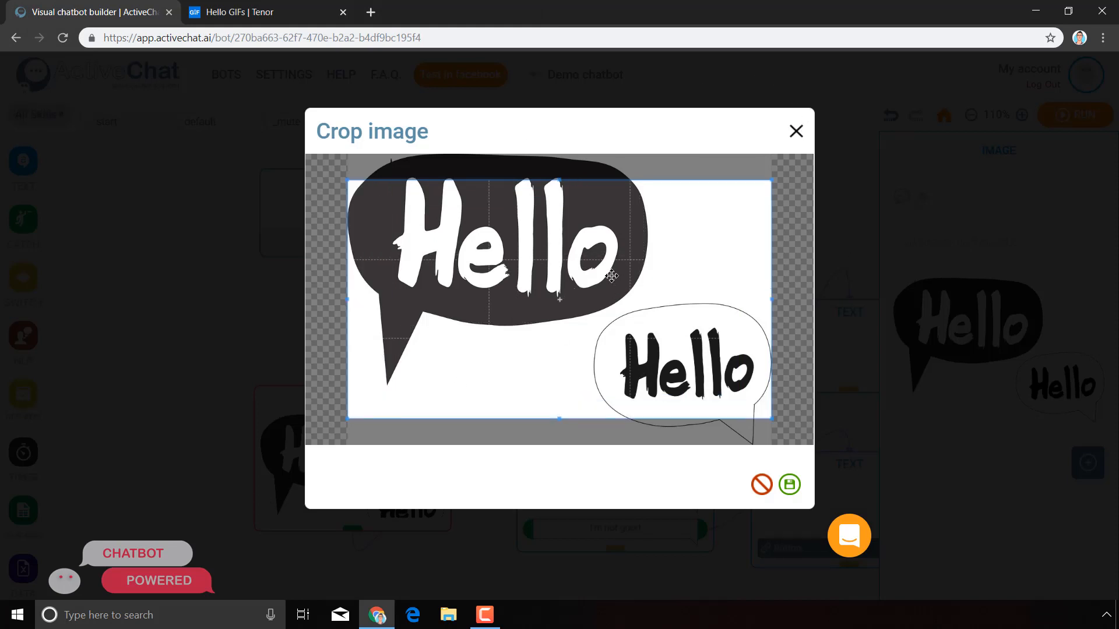
mouse_move(611, 275)
mouse_down()
mouse_move(609, 292)
mouse_move(609, 253)
mouse_move(613, 265)
mouse_up()
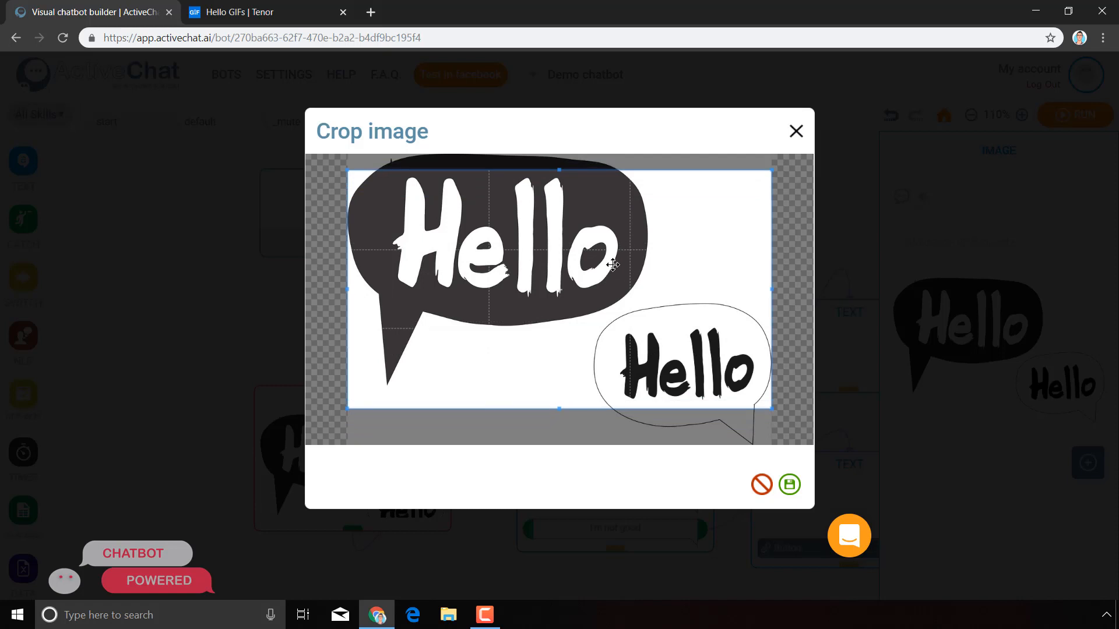
click(789, 484)
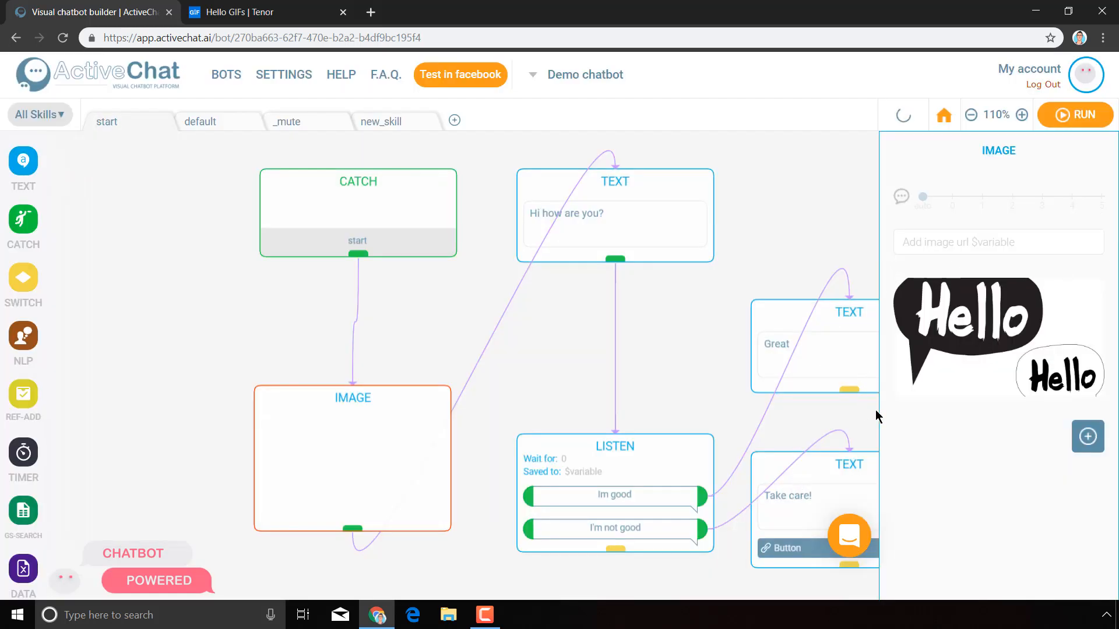
click(803, 202)
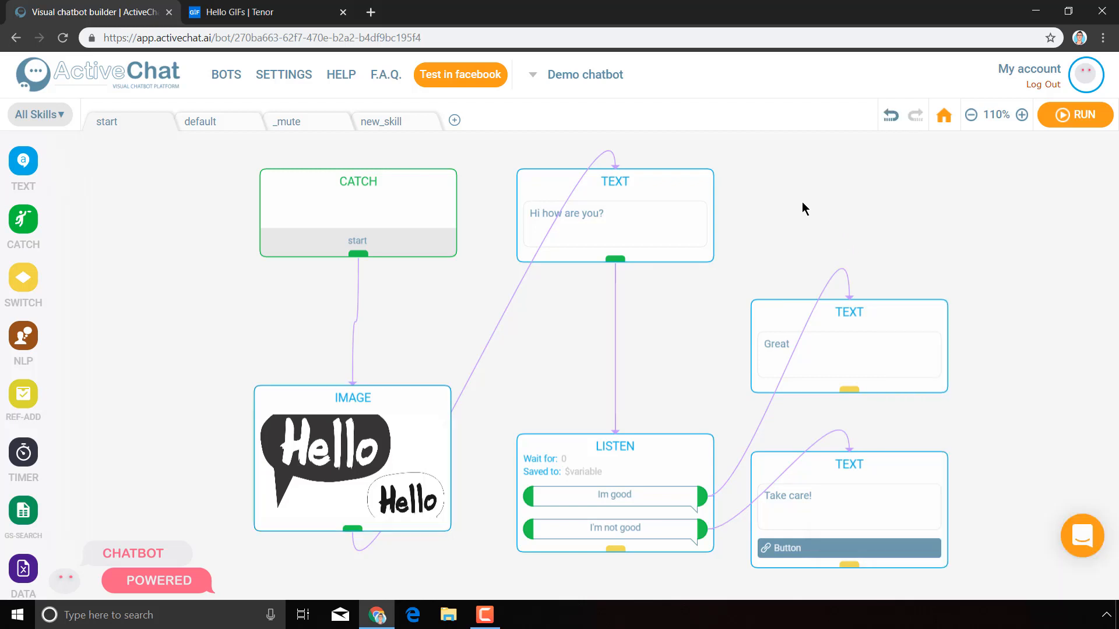
- Build the updated bot and open its Facebook test chat in Messenger
click(1071, 123)
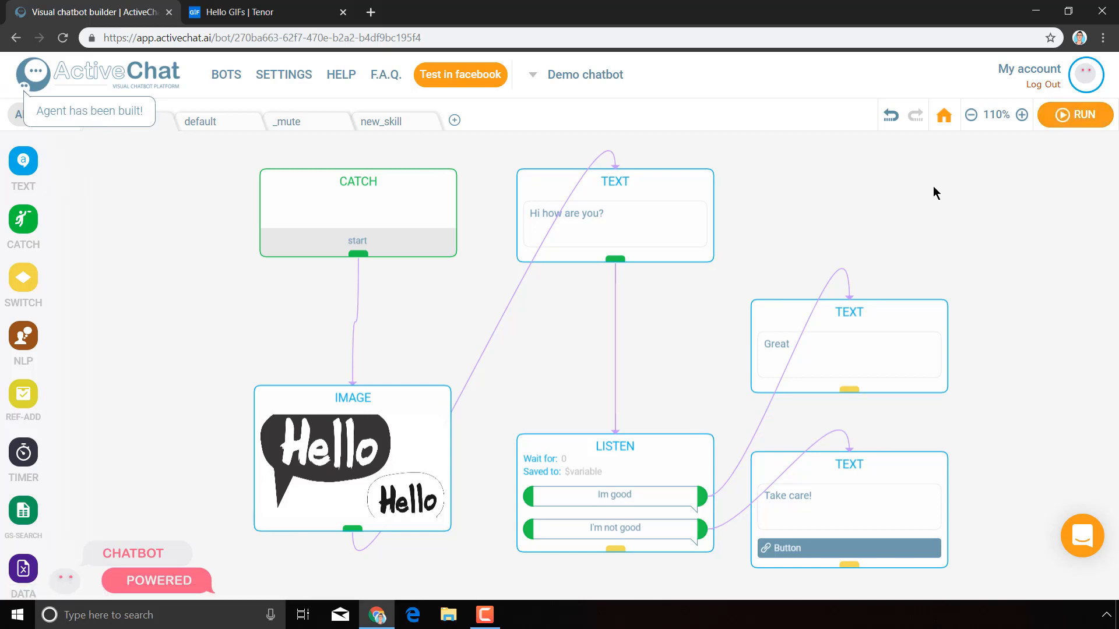
click(1068, 128)
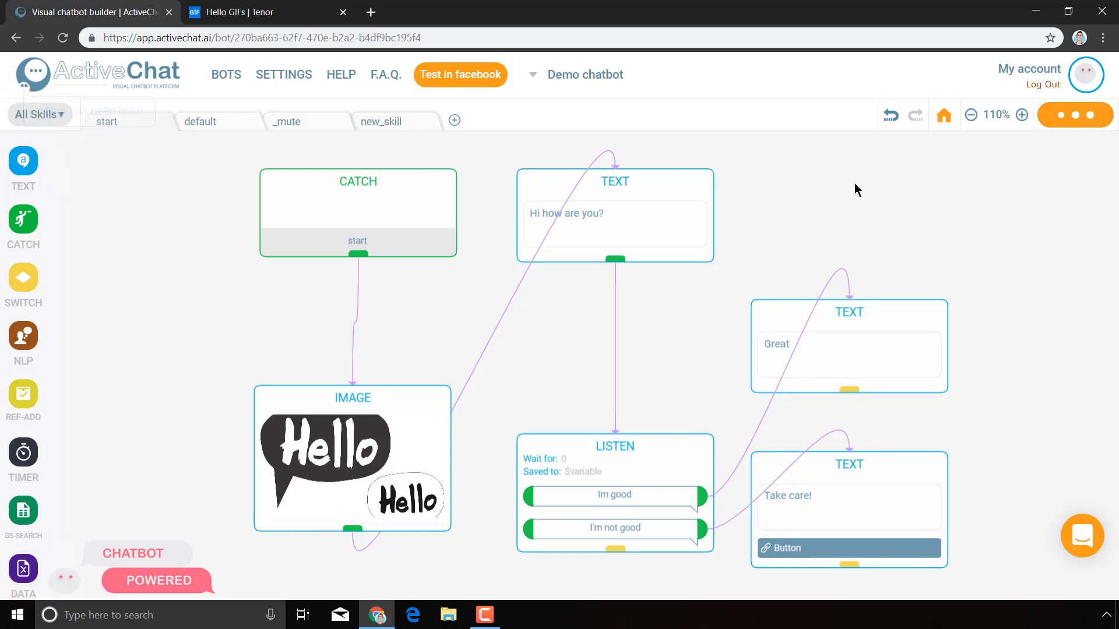
click(460, 76)
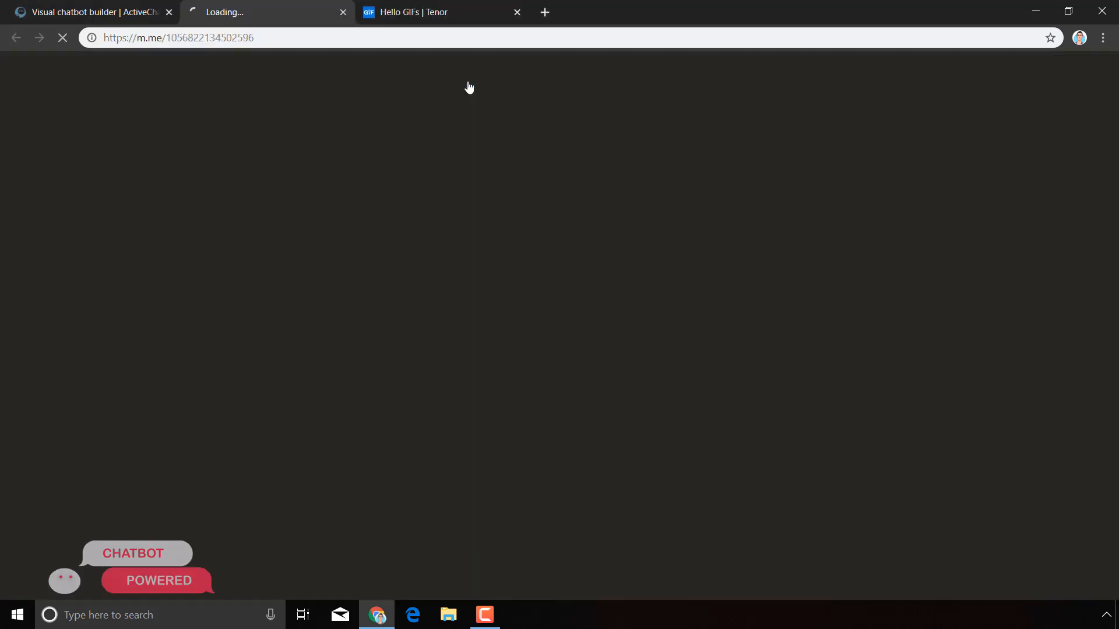
click(21, 5)
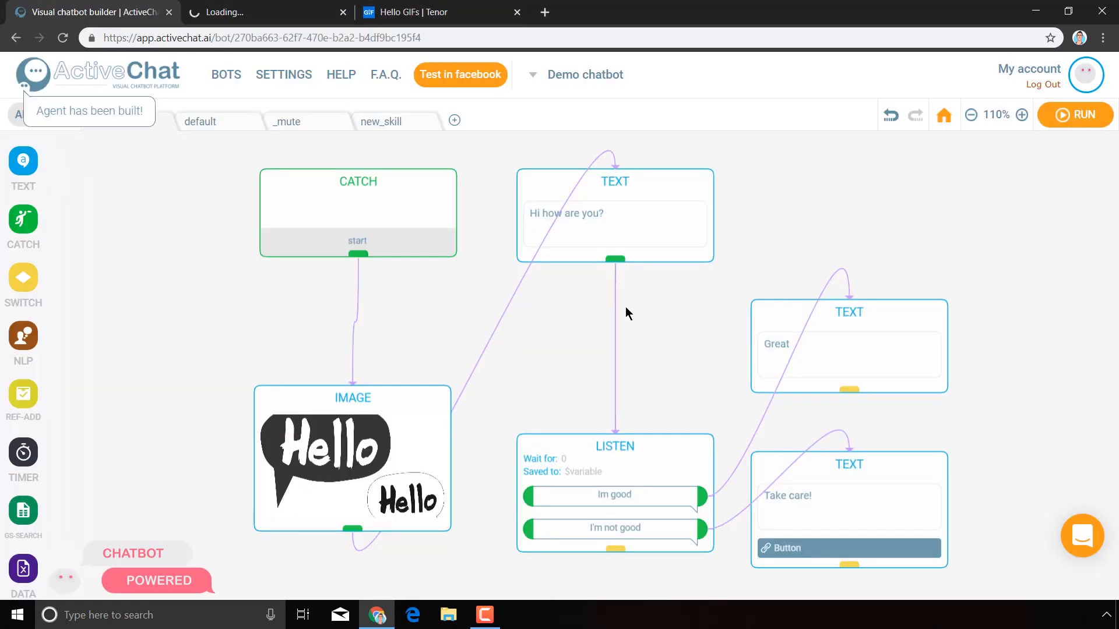
click(233, 12)
- Send "/start" to the Demo Chatbot in Messenger and check its reply
click(267, 39)
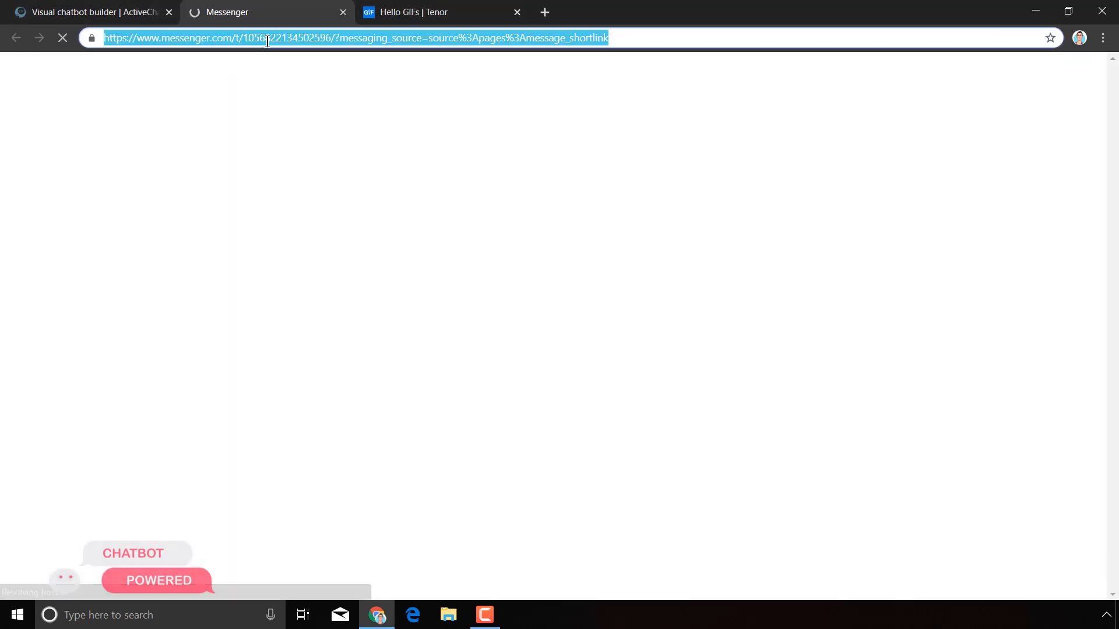
text(/st)
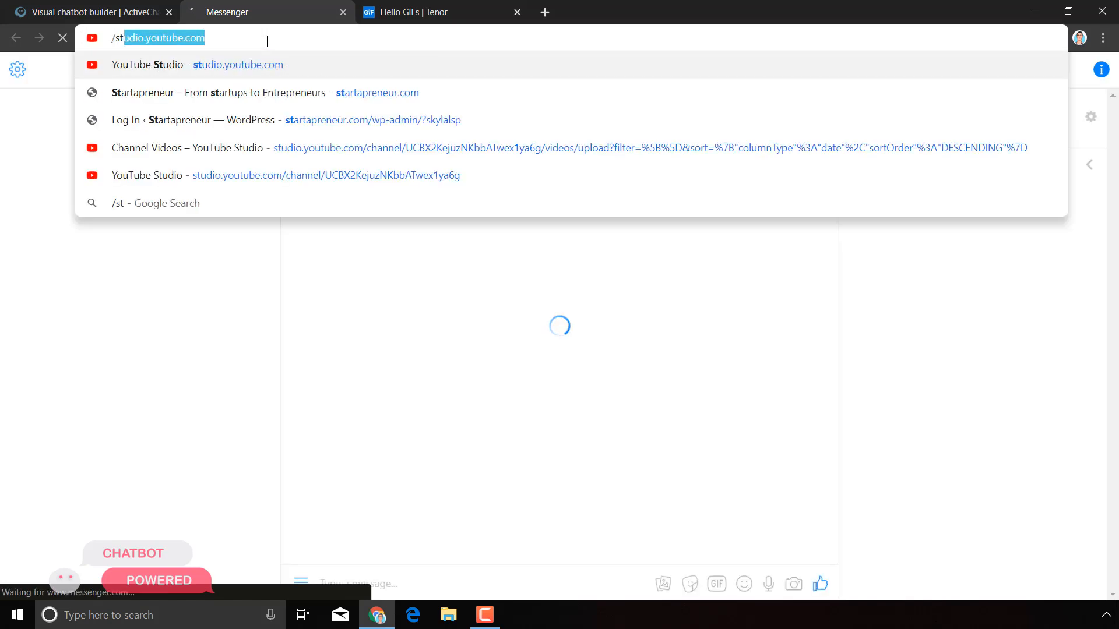
text(art)
key(Delete)
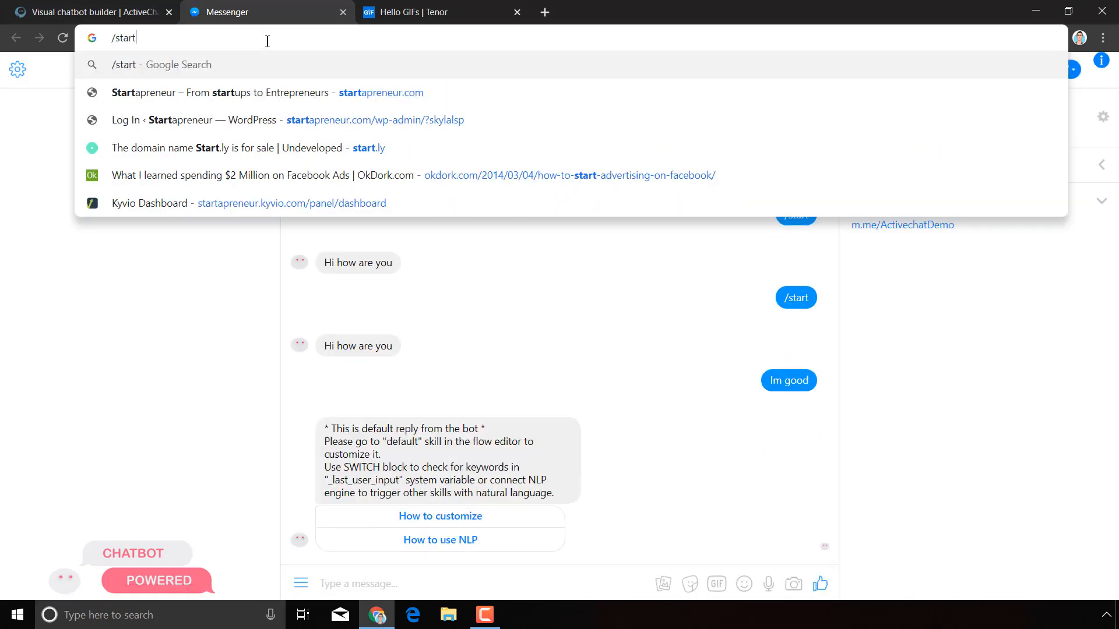
key(ctrl+a)
key(ctrl+c)
click(568, 581)
key(ctrl+v)
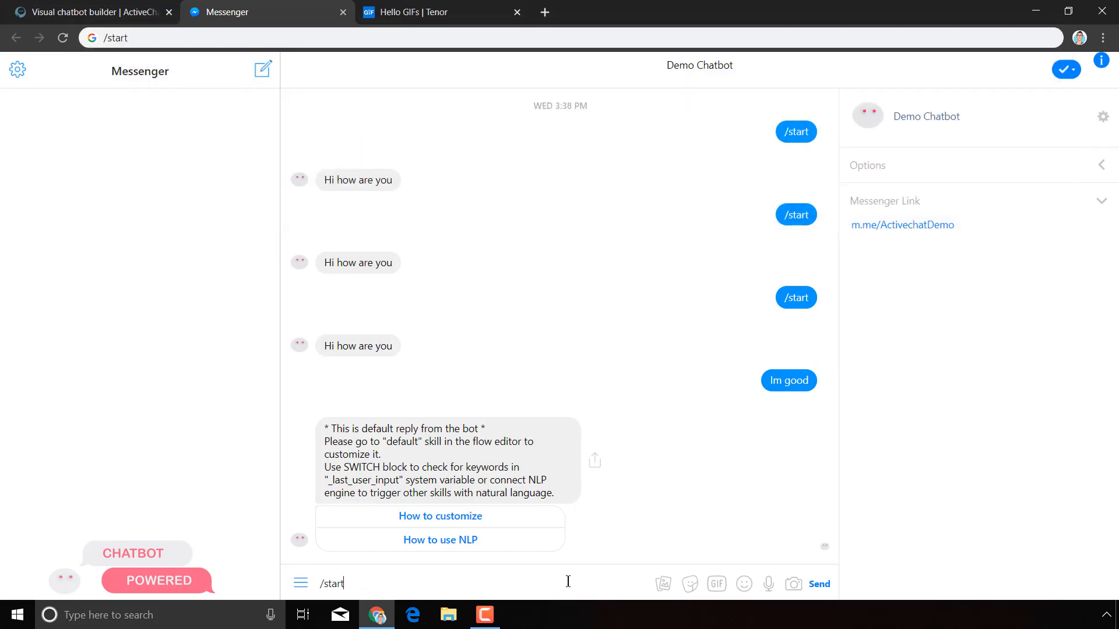
key(Return)
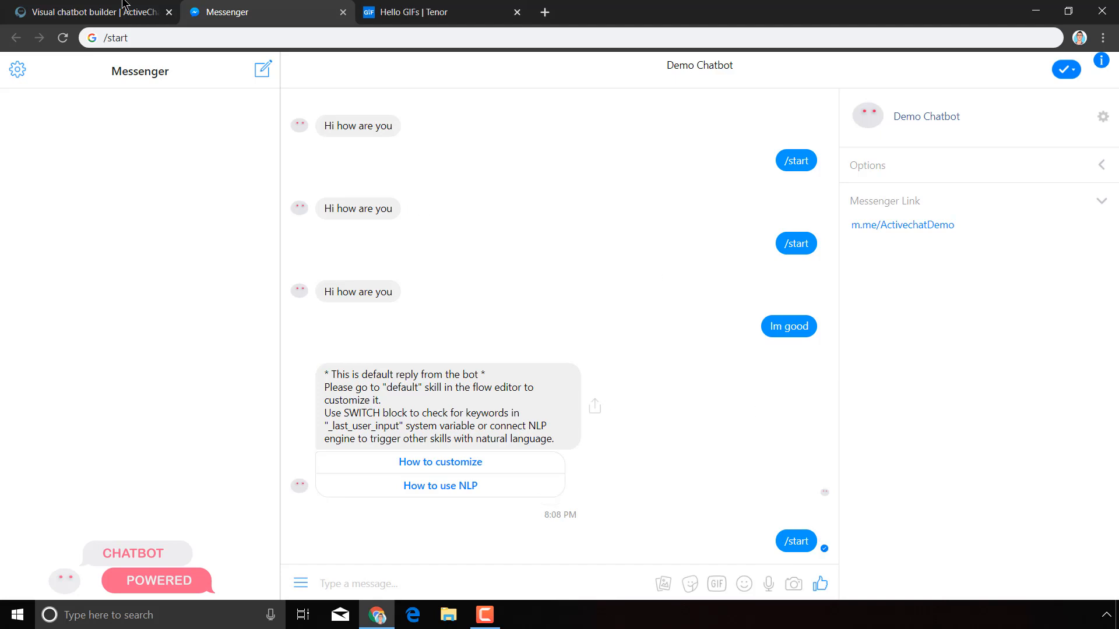
click(87, 12)
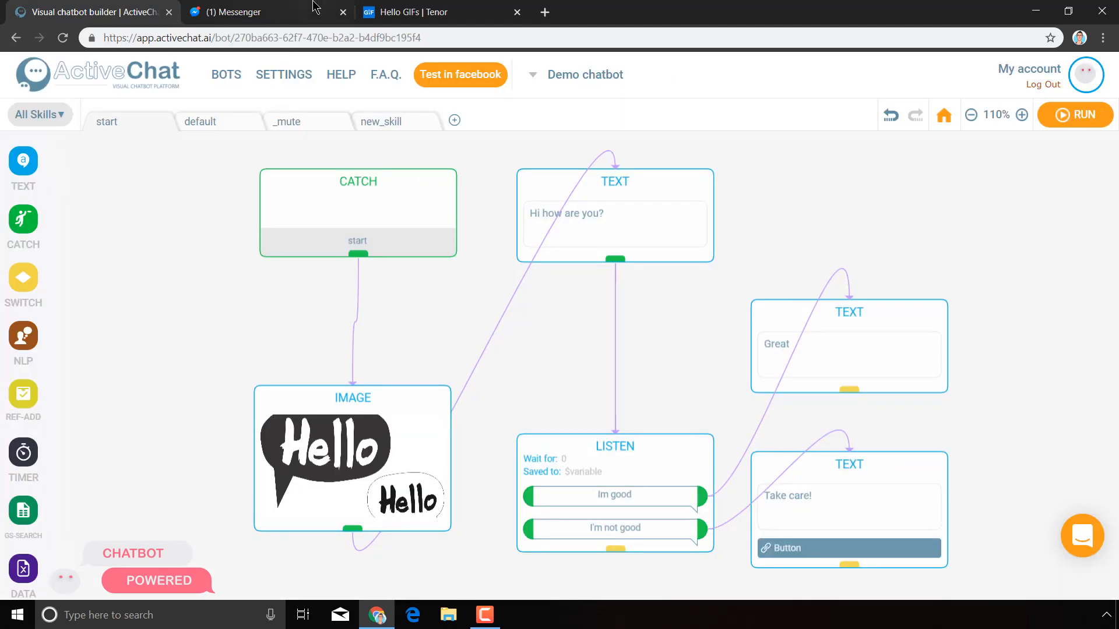
key(ctrl+Tab)
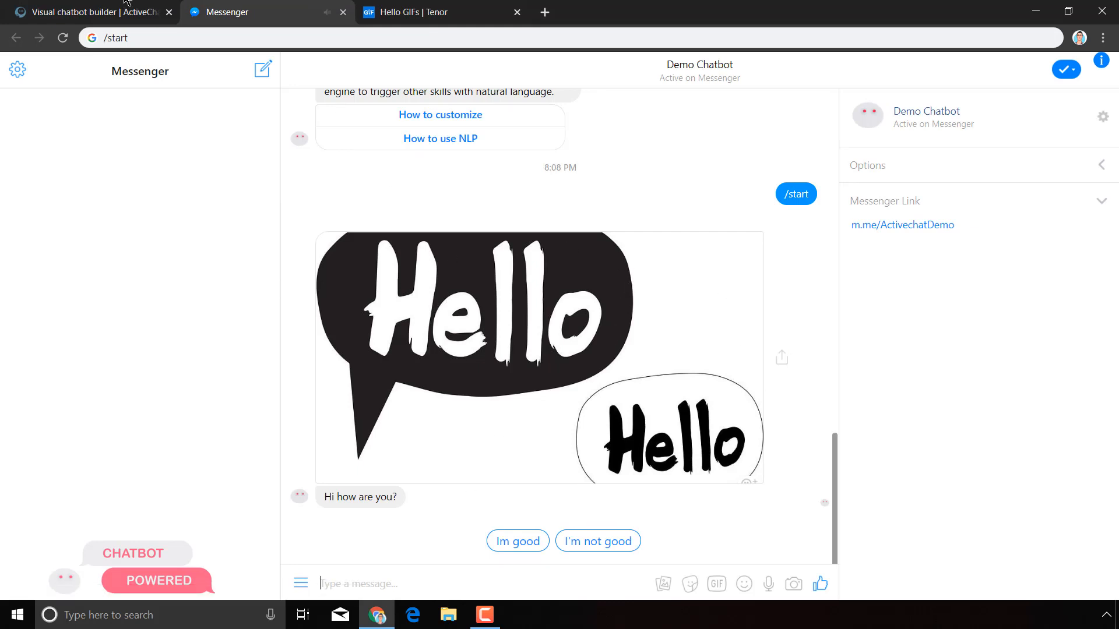
- Reopen the Image block's settings in the chatbot builder, and search Google Images for "hello" in a new browser tab
click(42, 7)
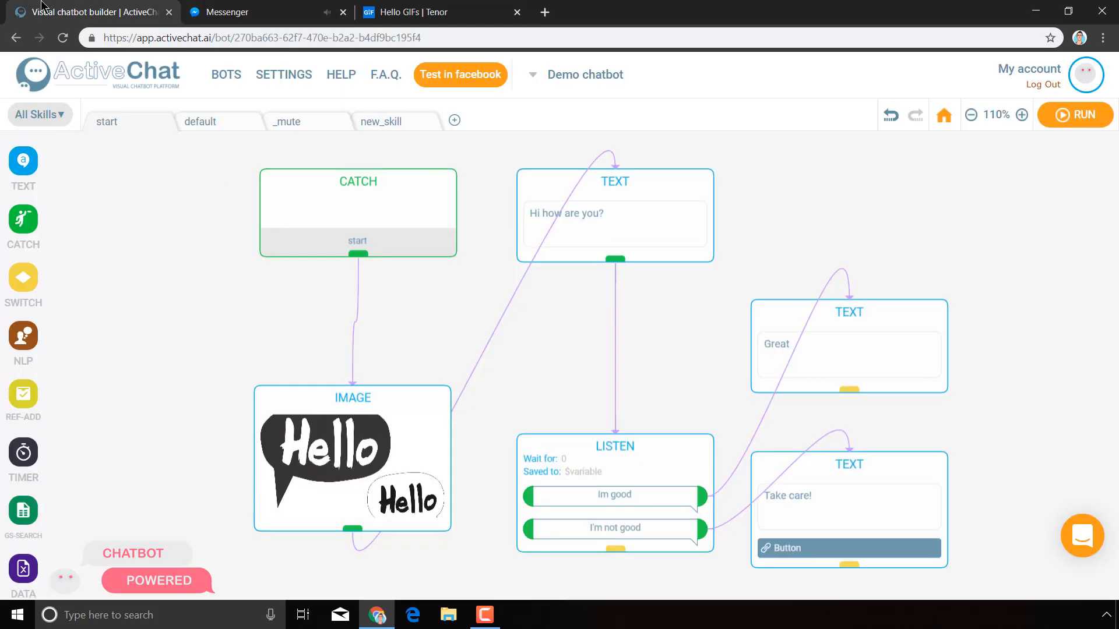
click(335, 445)
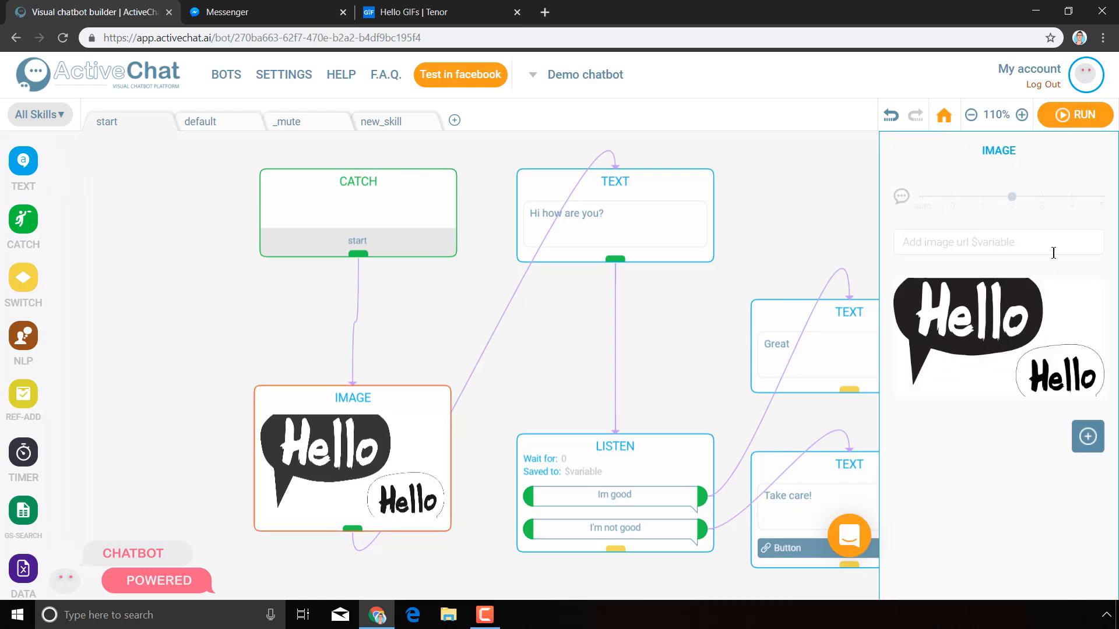
click(544, 12)
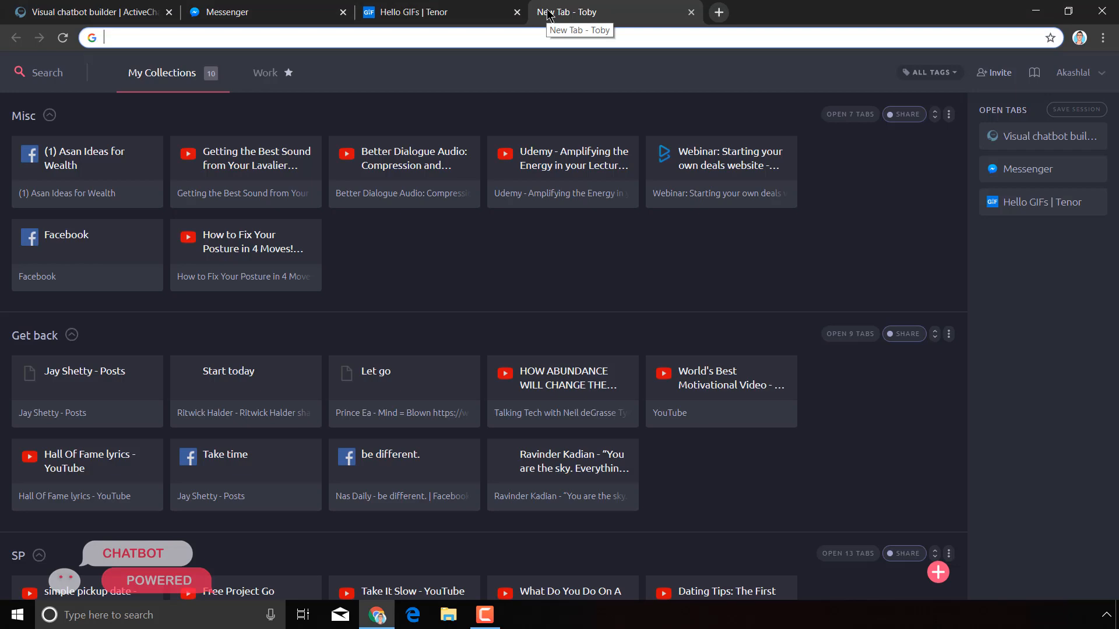
text(hello)
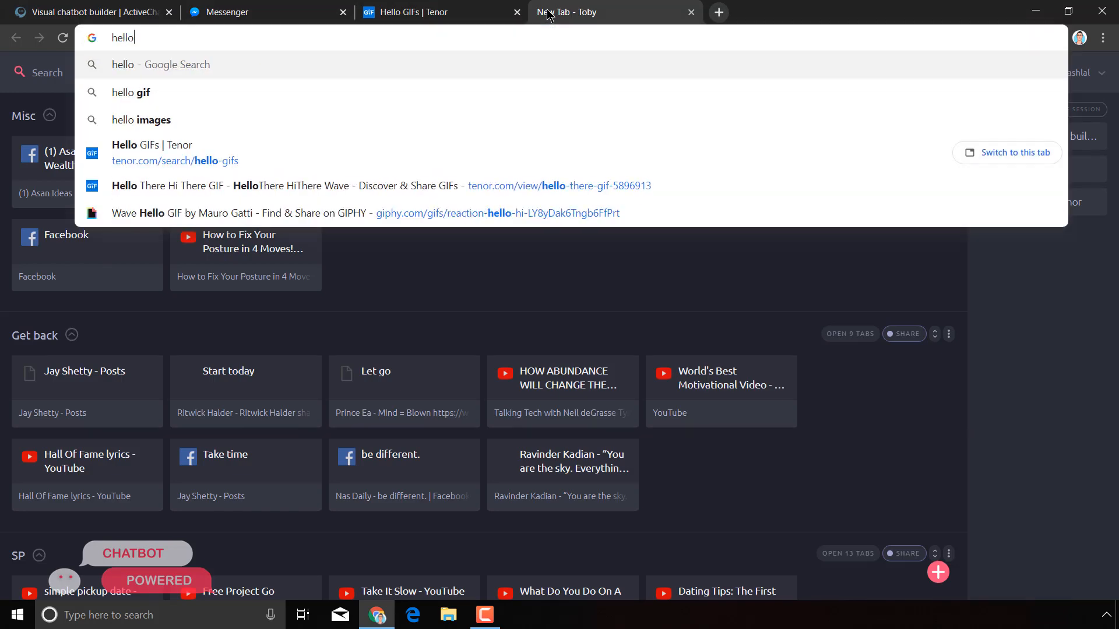
key(Return)
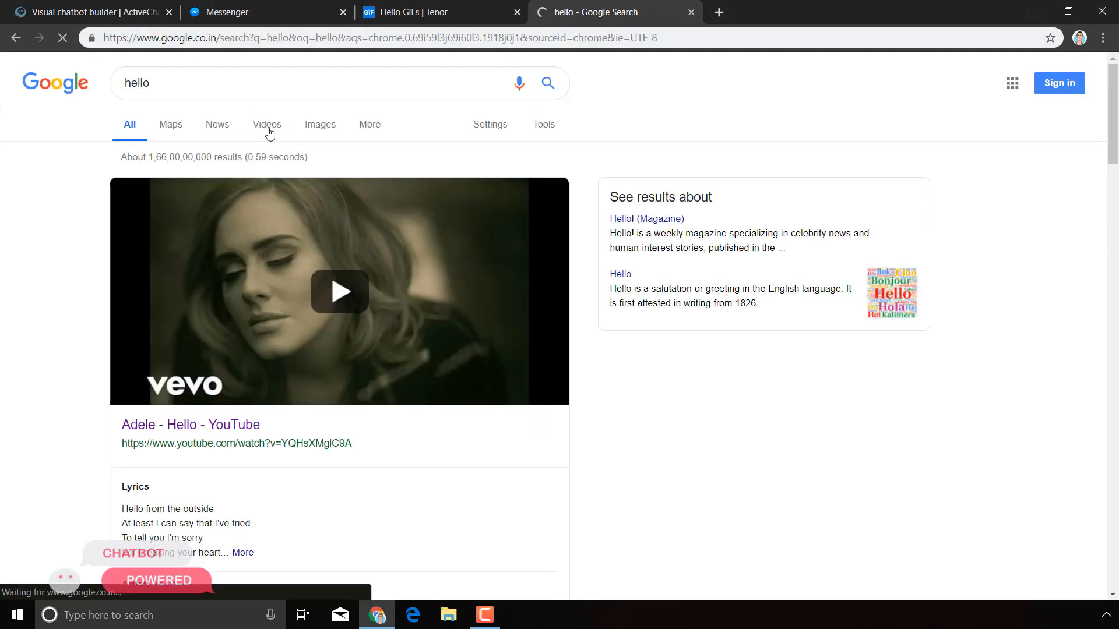
click(311, 125)
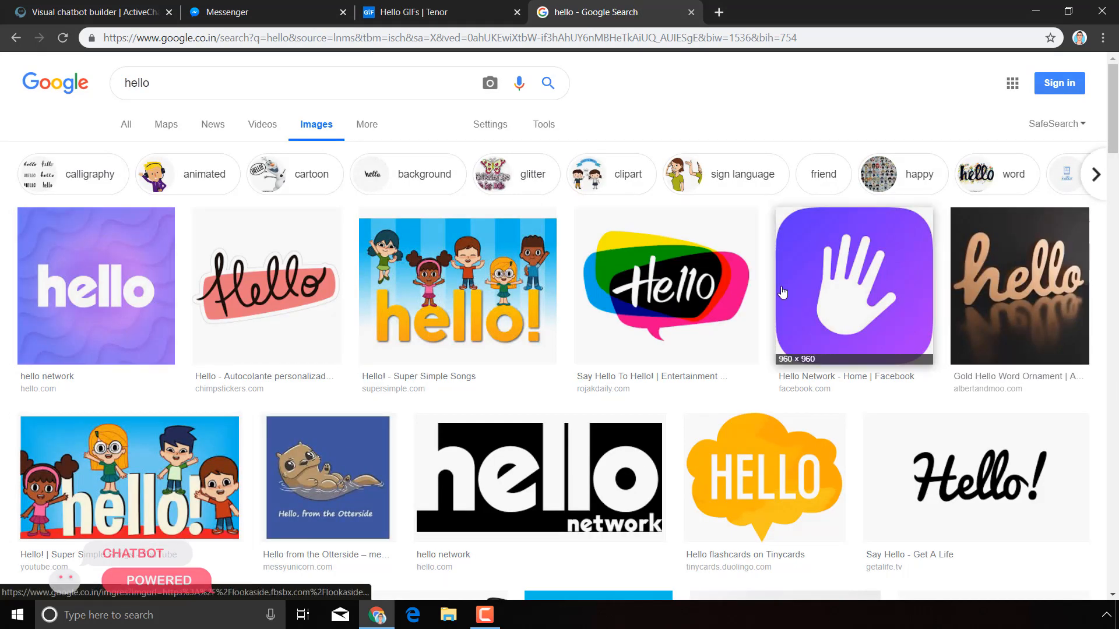
- Open the full-size colourful Hello speech-bubble picture from rojakdaily.com in its own browser tab
click(659, 285)
right_click(331, 288)
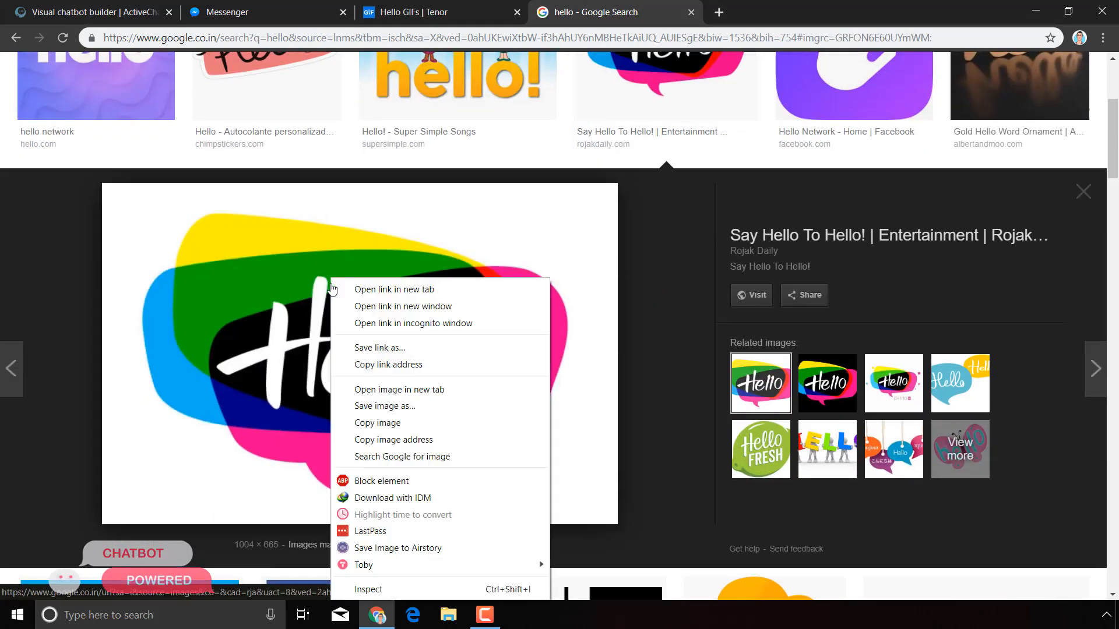
click(415, 389)
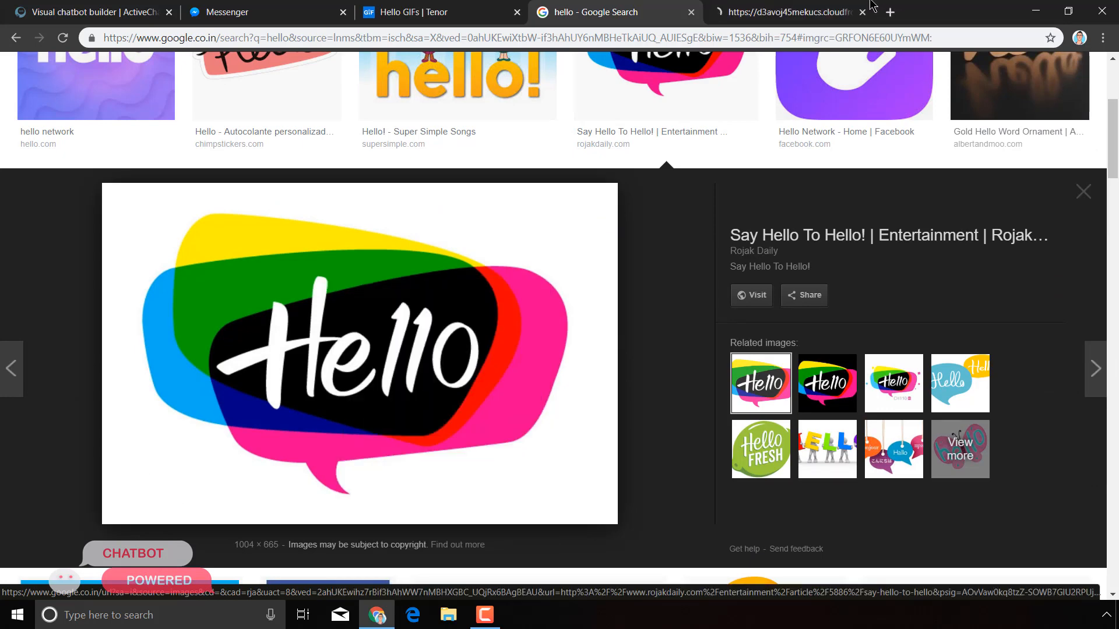
click(873, 5)
- Copy the whole address of hello_main.jpg and paste it as the image URL in the chatbot builder's Image block
click(418, 38)
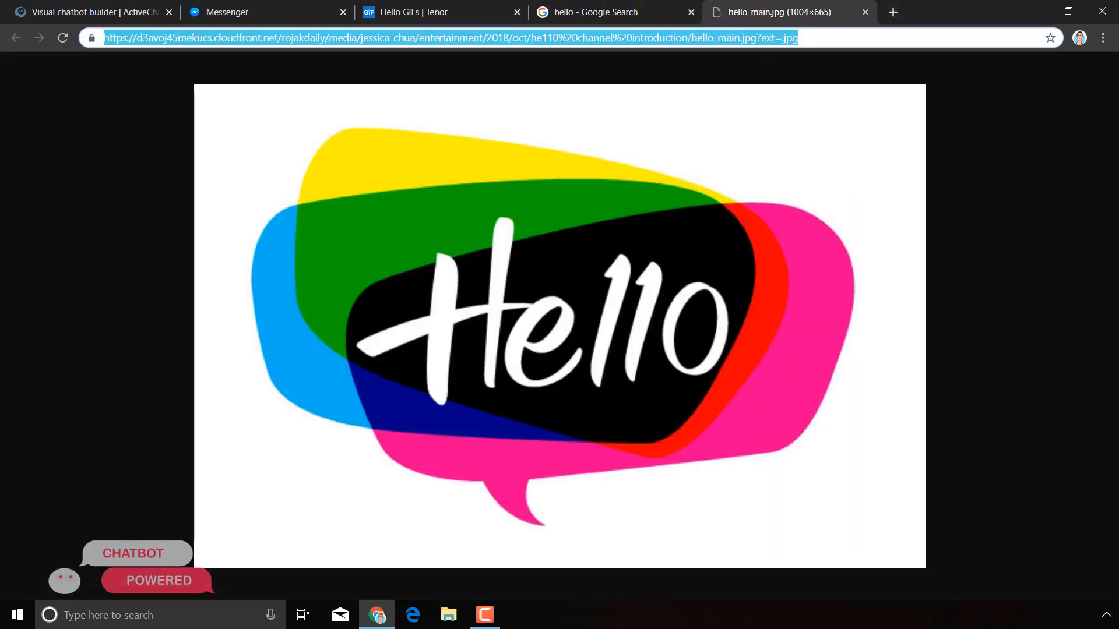
right_click(290, 41)
click(339, 98)
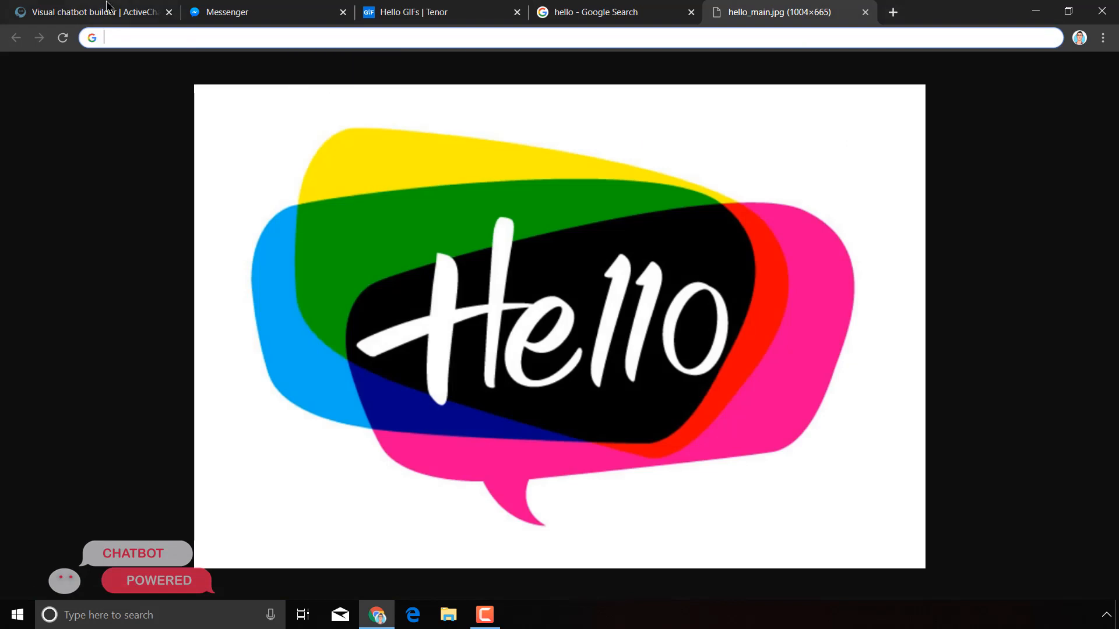
click(111, 9)
key(ctrl+v)
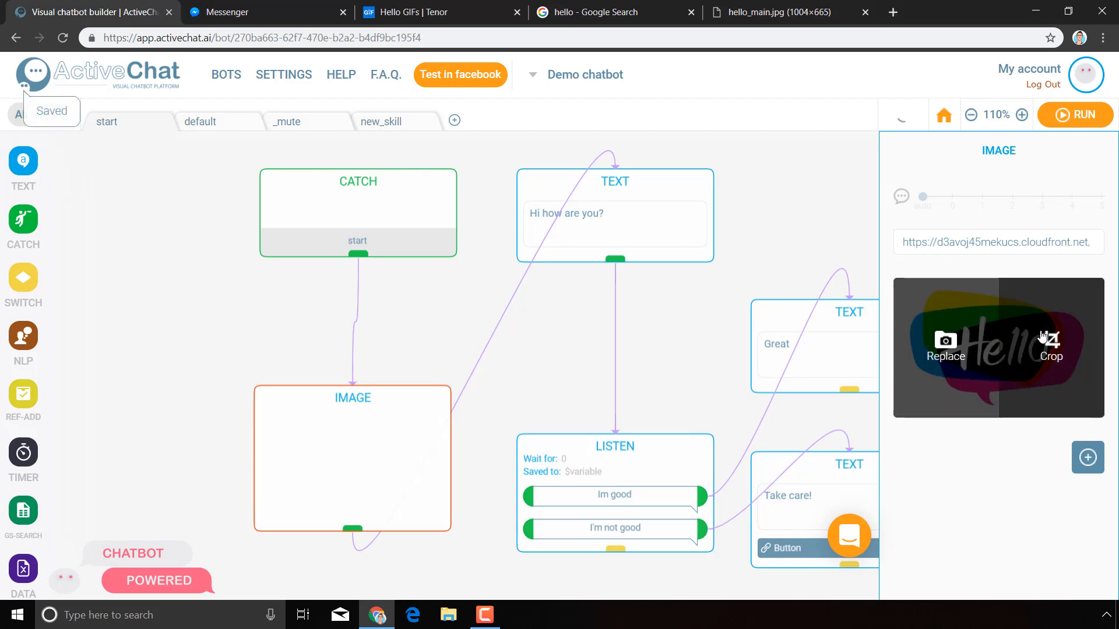
- Crop the Hello image to its full width with the whole speech bubble included, save the crop and close the block settings
click(1047, 342)
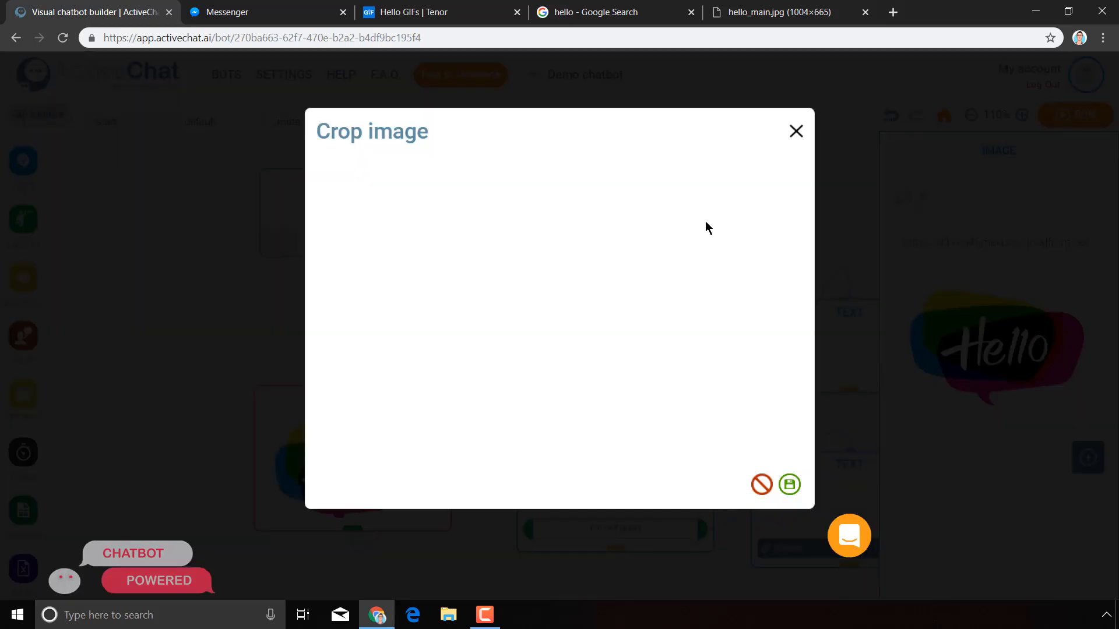
drag(737, 201, 775, 172)
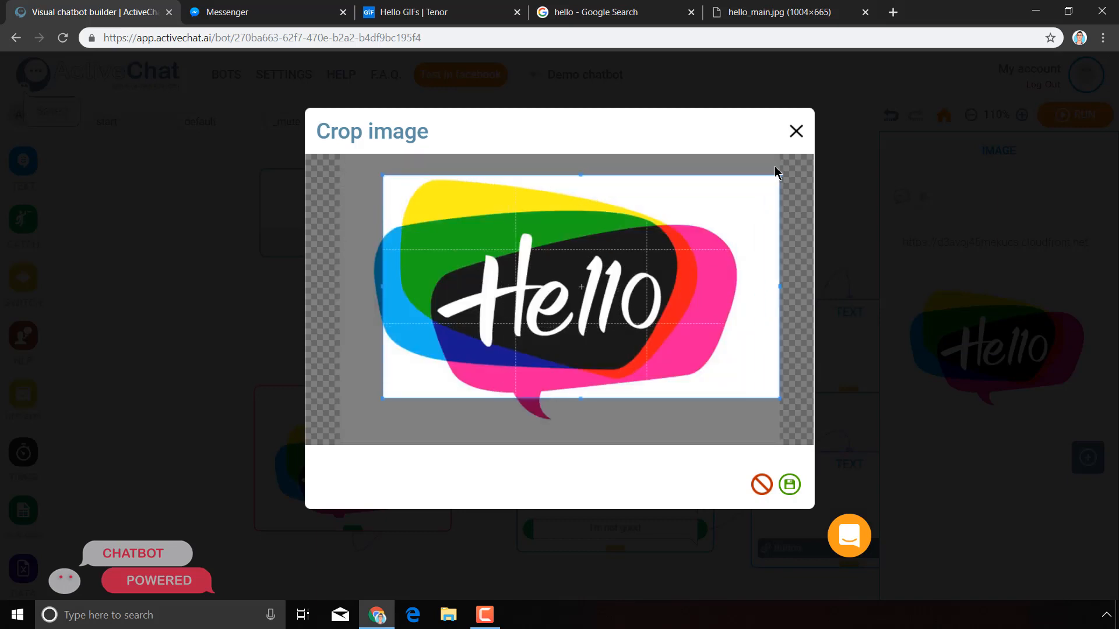
drag(383, 396, 324, 463)
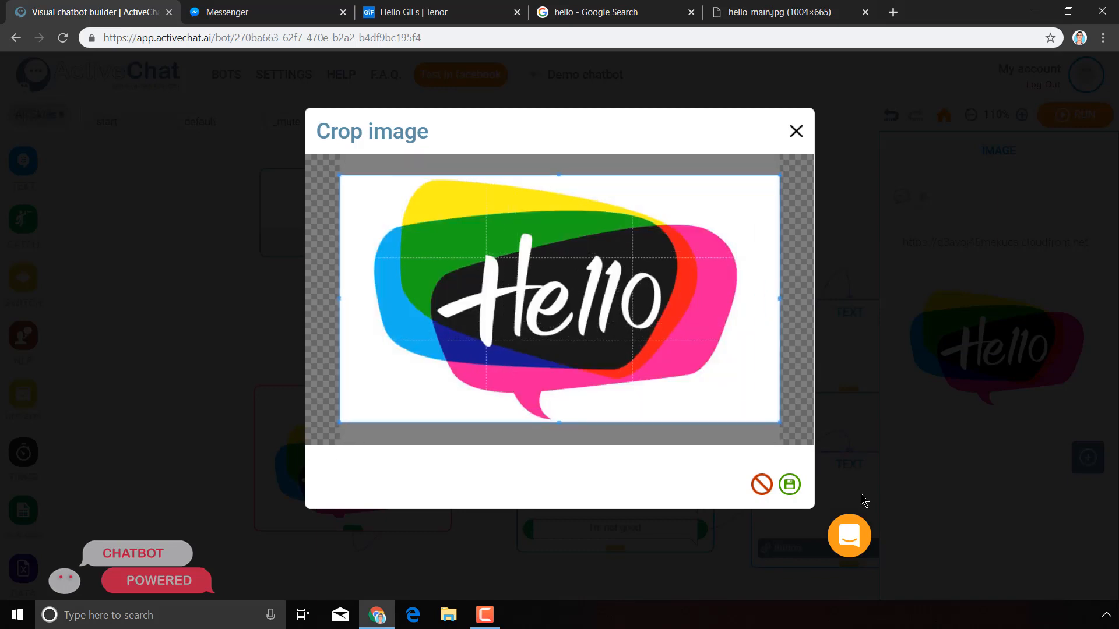
click(790, 485)
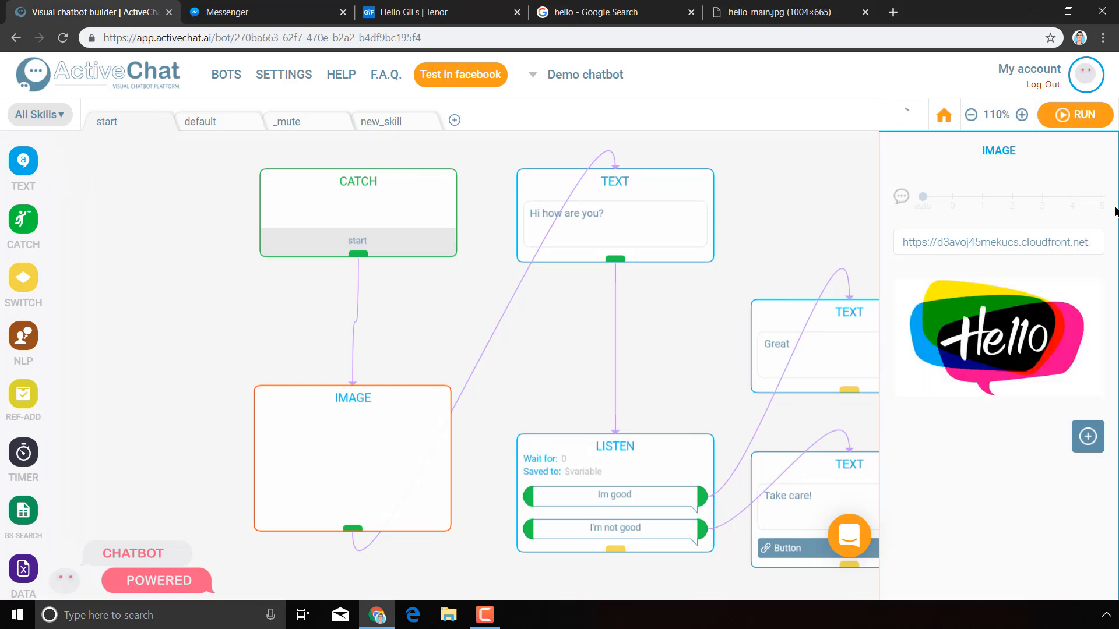
mouse_move(988, 347)
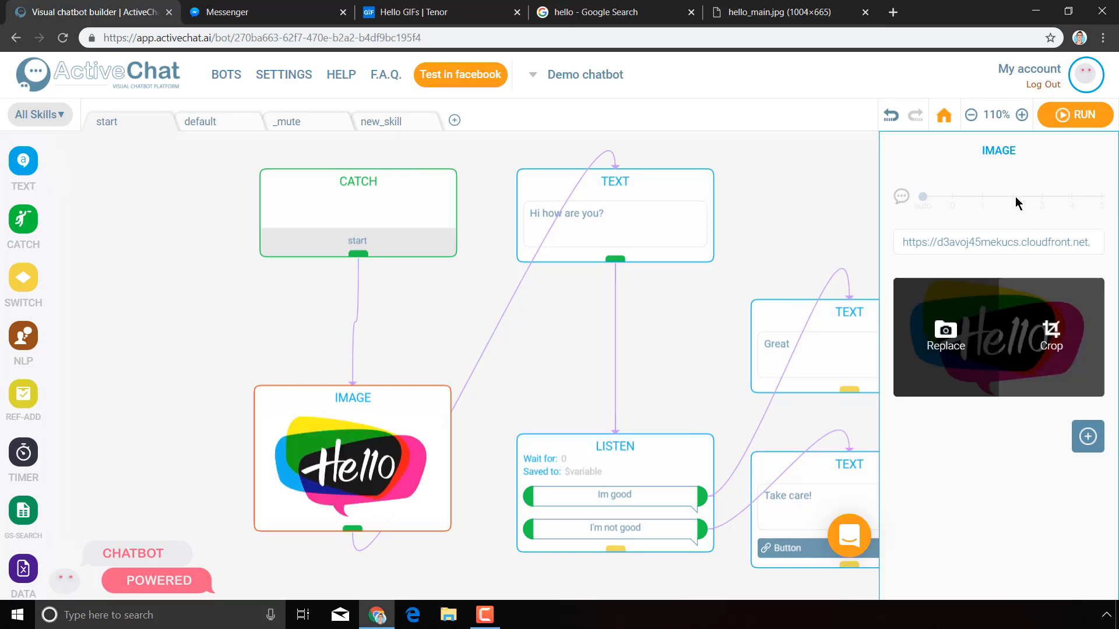
click(796, 223)
- Switch to Messenger and send the copied hello_main.jpg URL to the Demo Chatbot
click(756, 8)
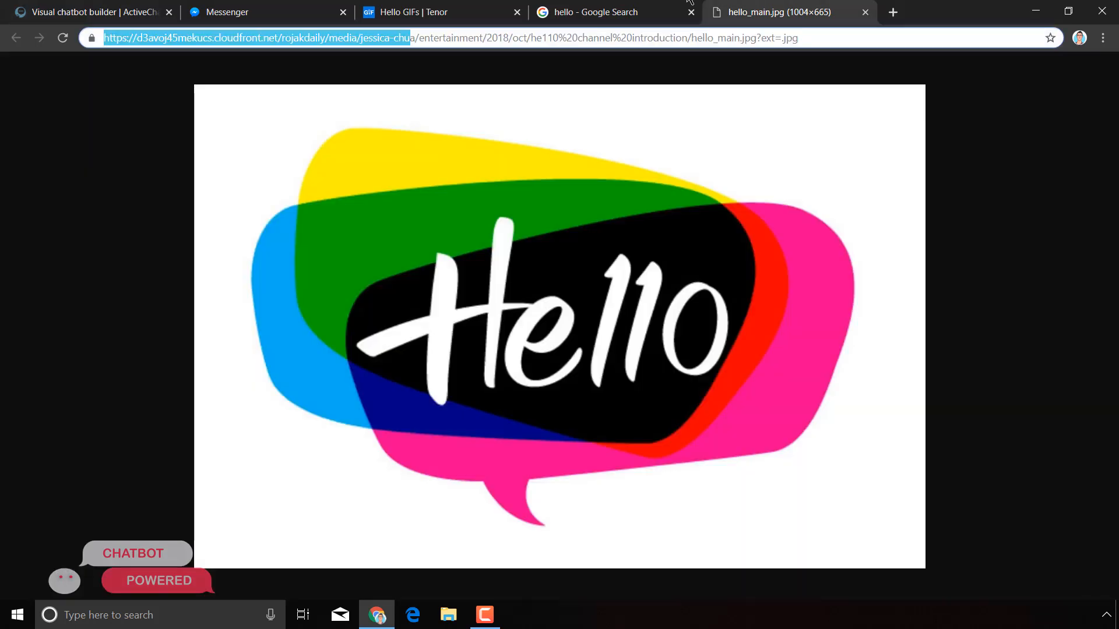
click(368, 7)
click(245, 12)
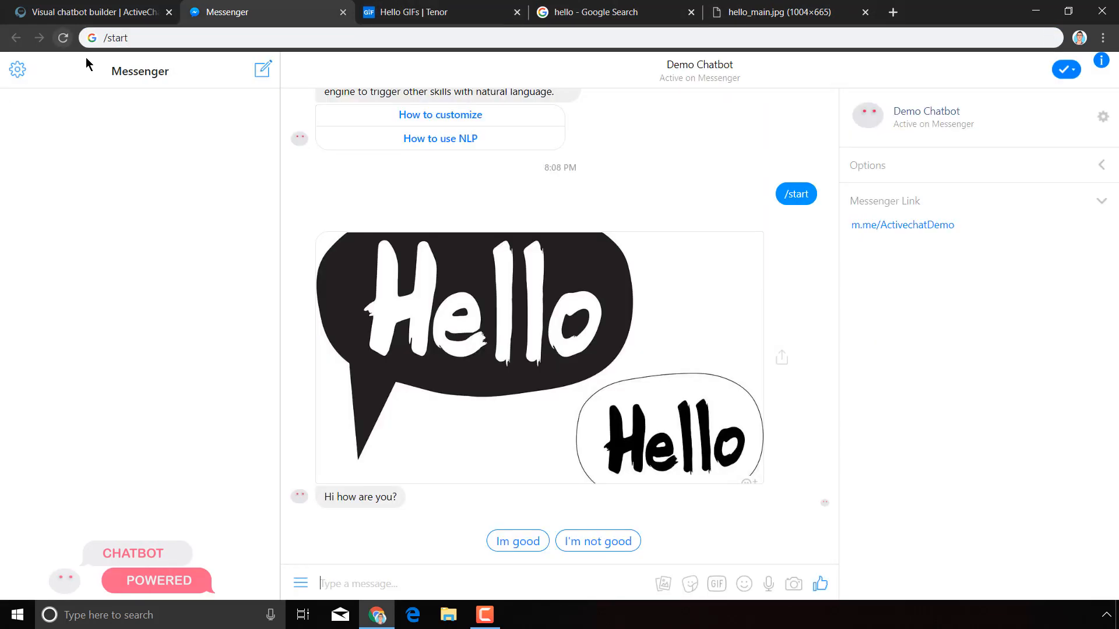
text(https://d3avoj45mekucs.cloudfront.net/rojakdaily/media/jessica-chua/entertainment/2018/oct/he110%20channel%20introduction/hello_main.jpg?ext=.jpg)
key(Return)
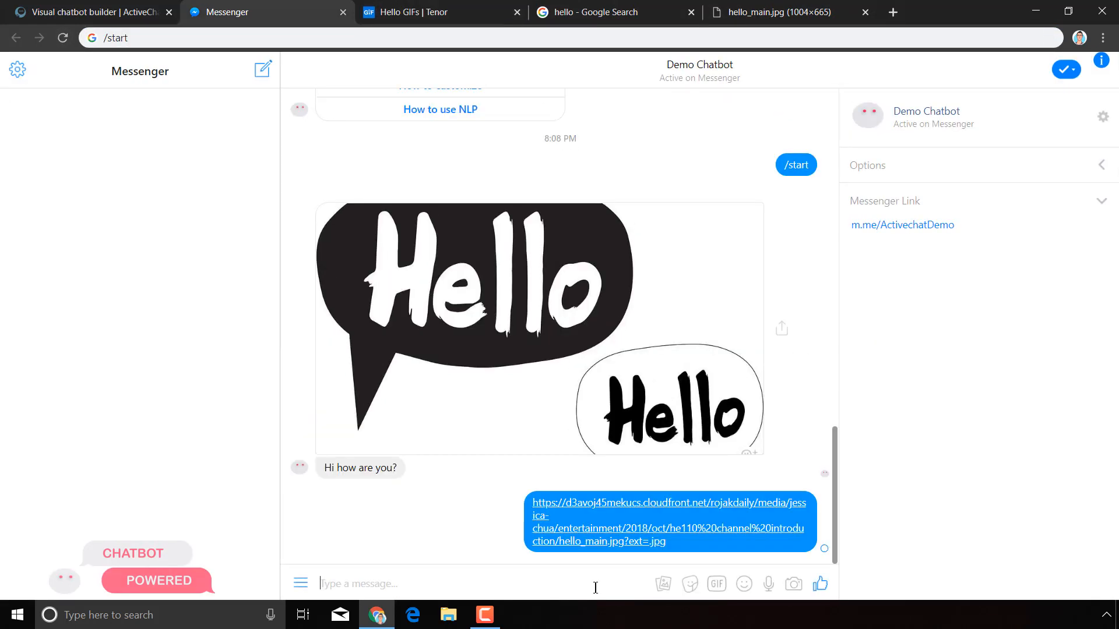
- Look over the start flow in the chatbot builder, and send "/start" to the Demo Chatbot in Messenger
click(86, 7)
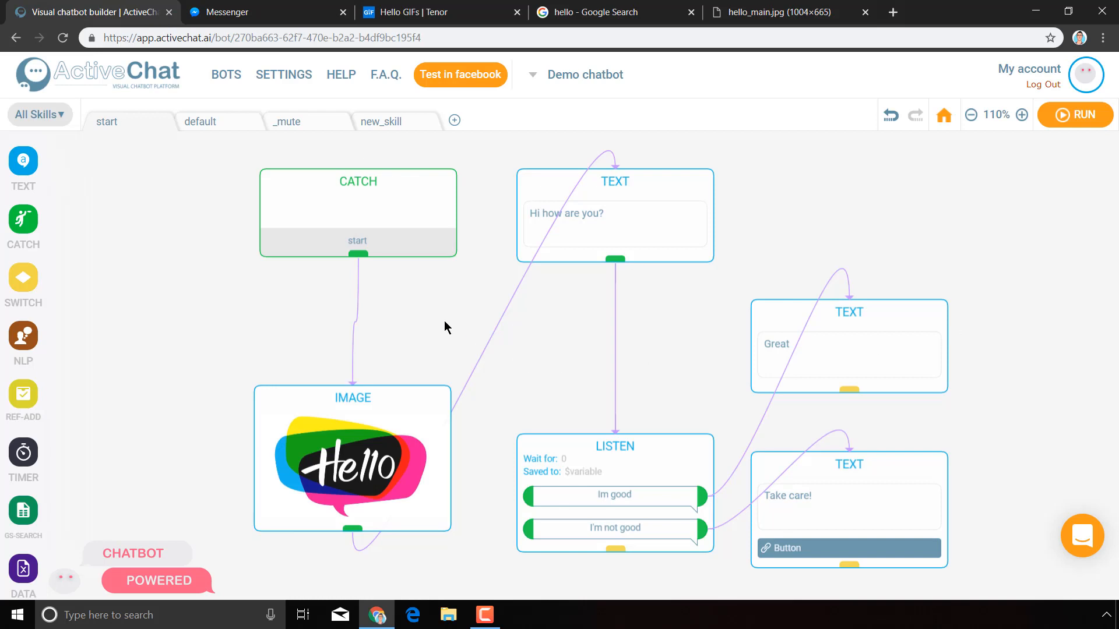
click(223, 7)
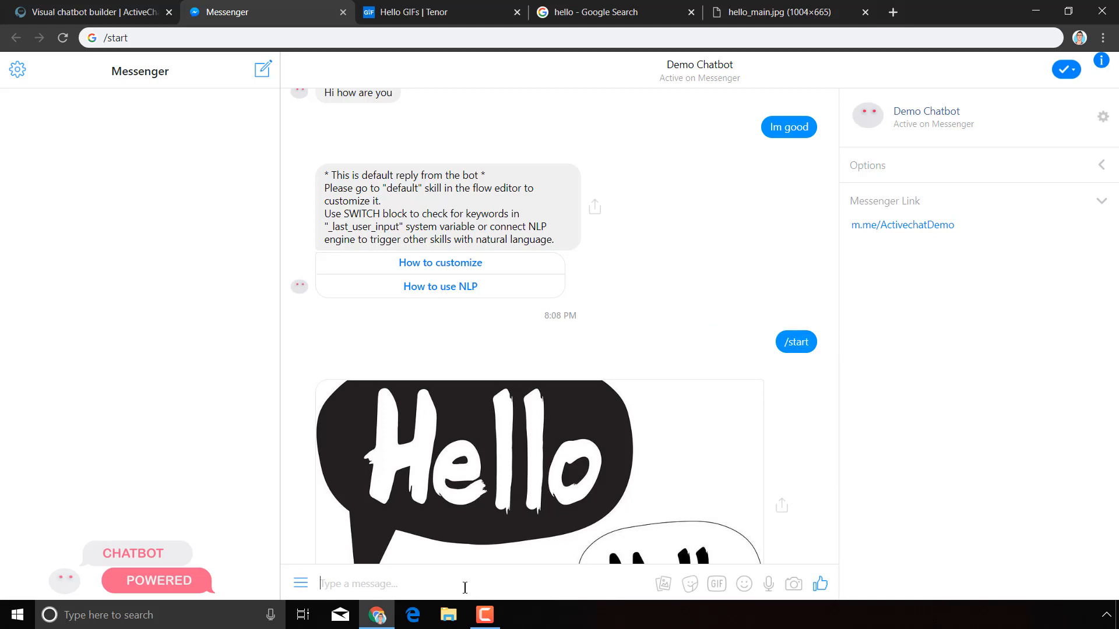
text(/start)
key(Return)
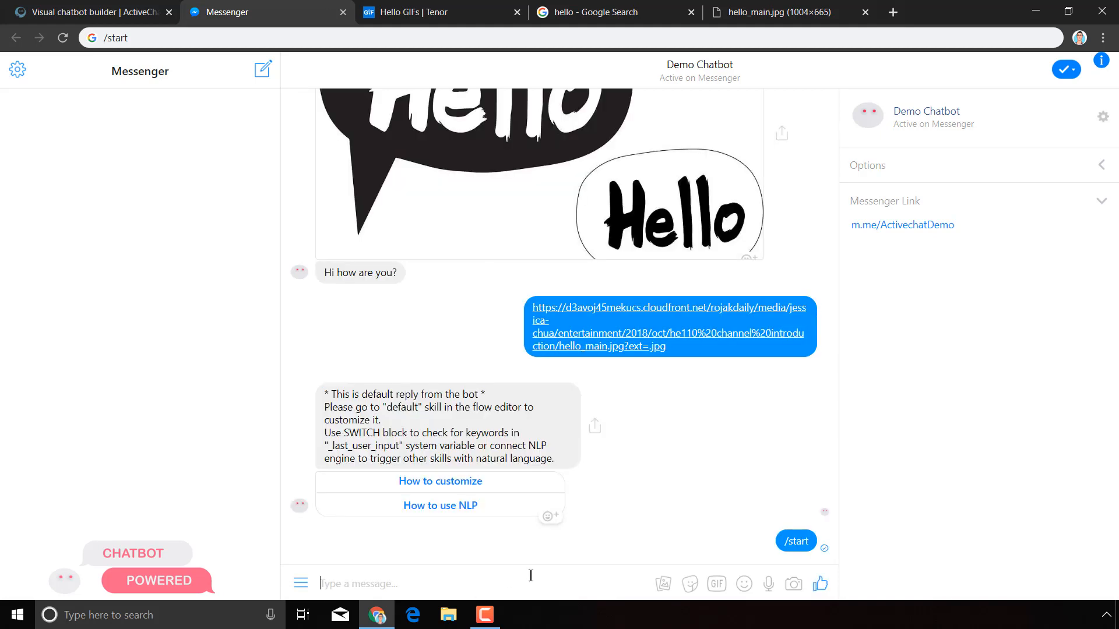
- Build the updated bot in the chatbot builder and check its reply to "/start" in Messenger
click(129, 8)
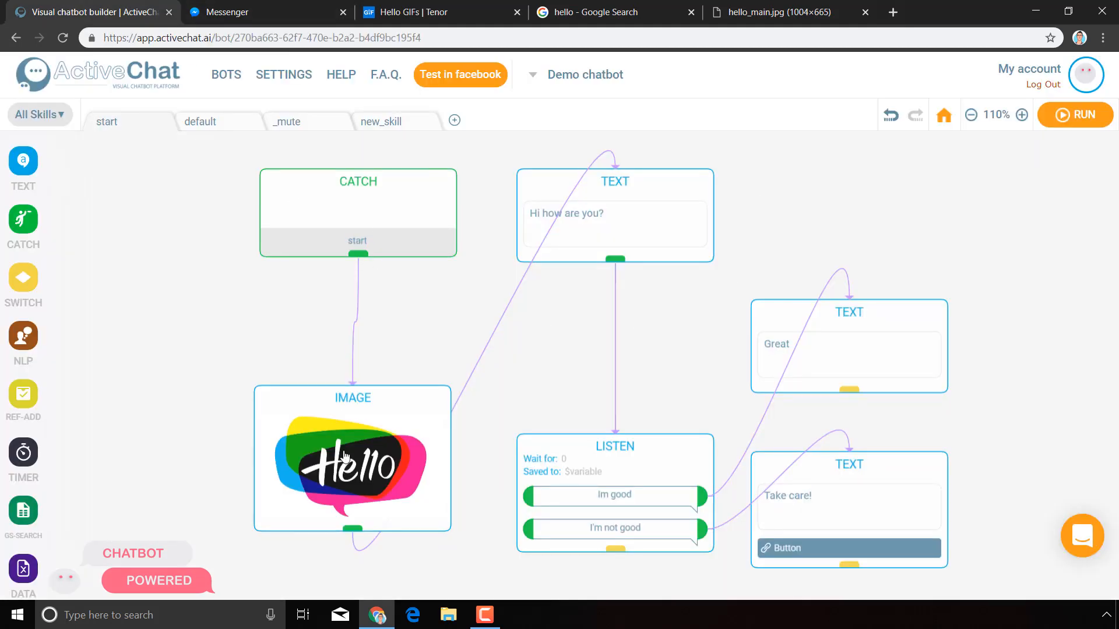
click(224, 7)
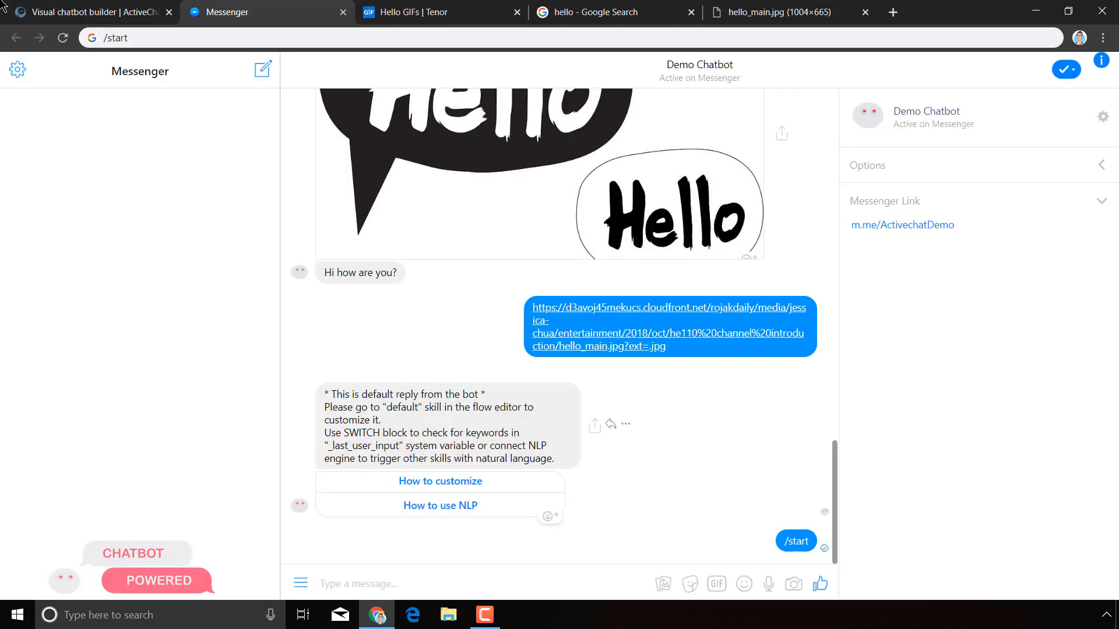
click(69, 8)
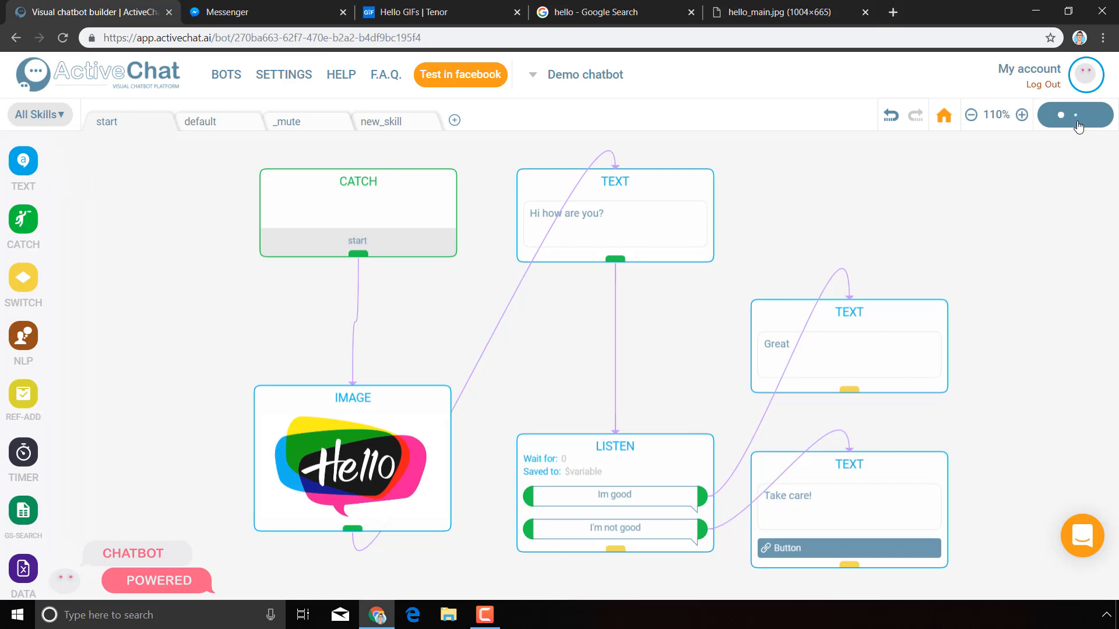
click(228, 9)
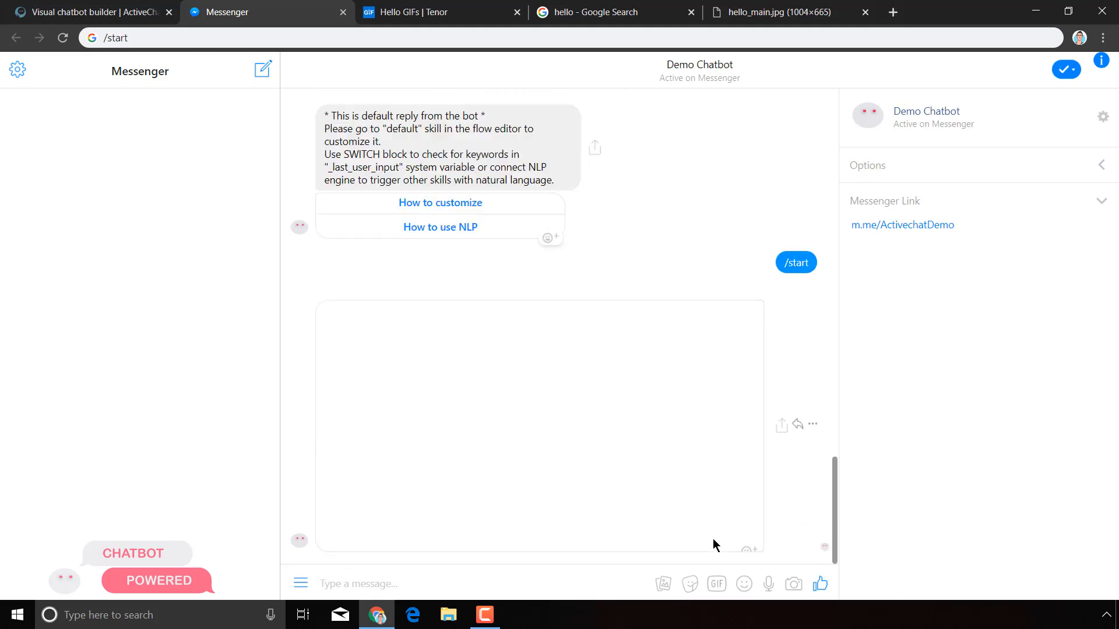
click(29, 9)
click(318, 8)
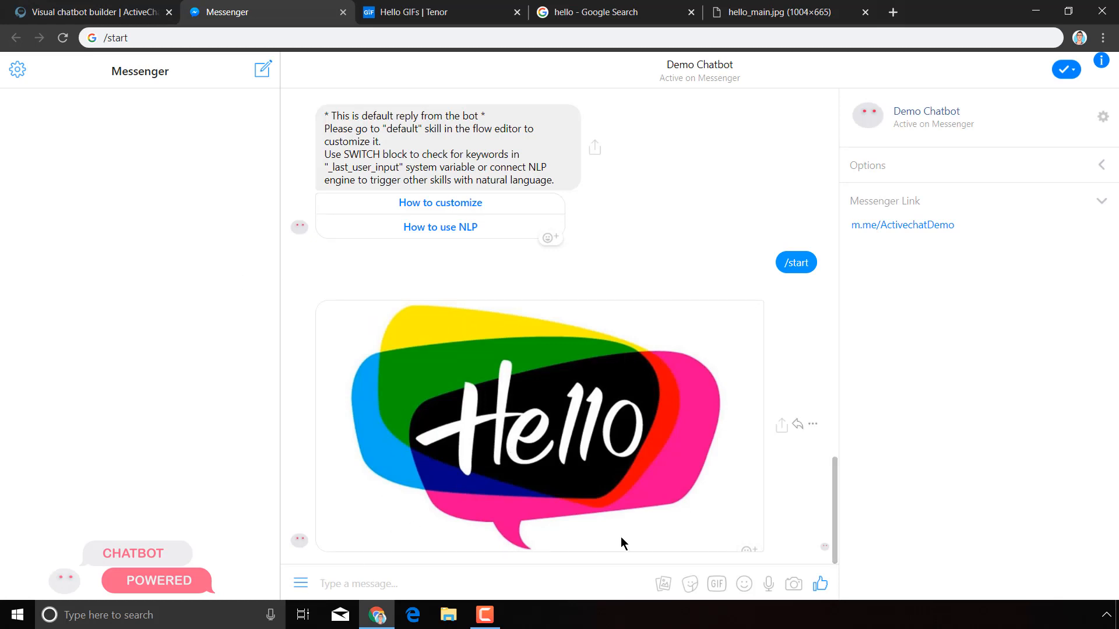
- Switch to the Tenor "hello" results, choose the waving penguin "Hello!" GIF and open its direct image address
click(446, 11)
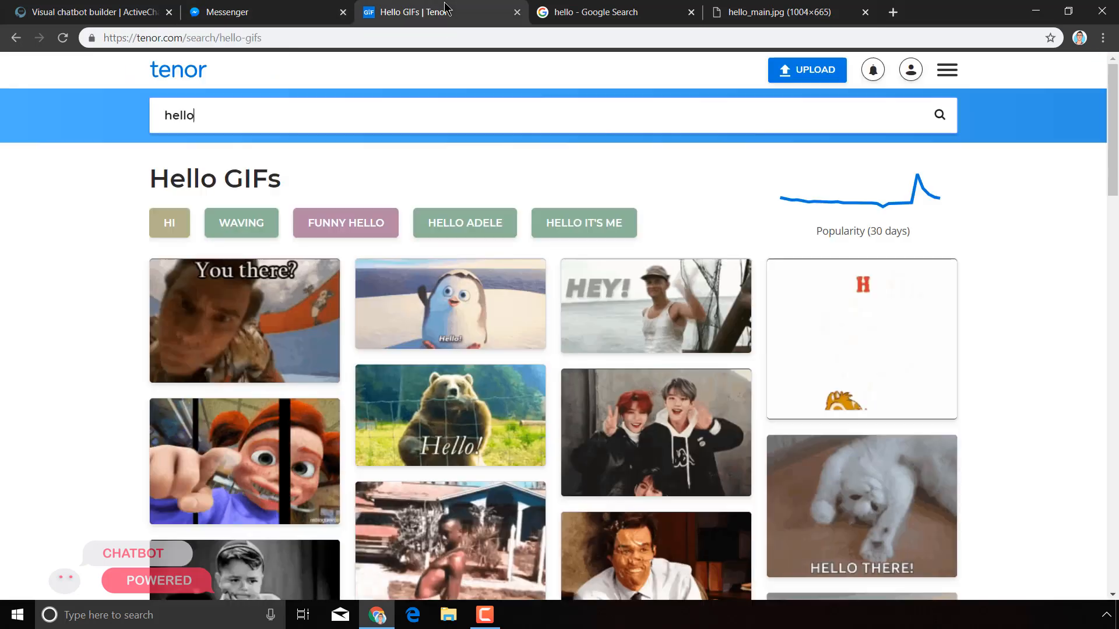
drag(182, 38, 100, 39)
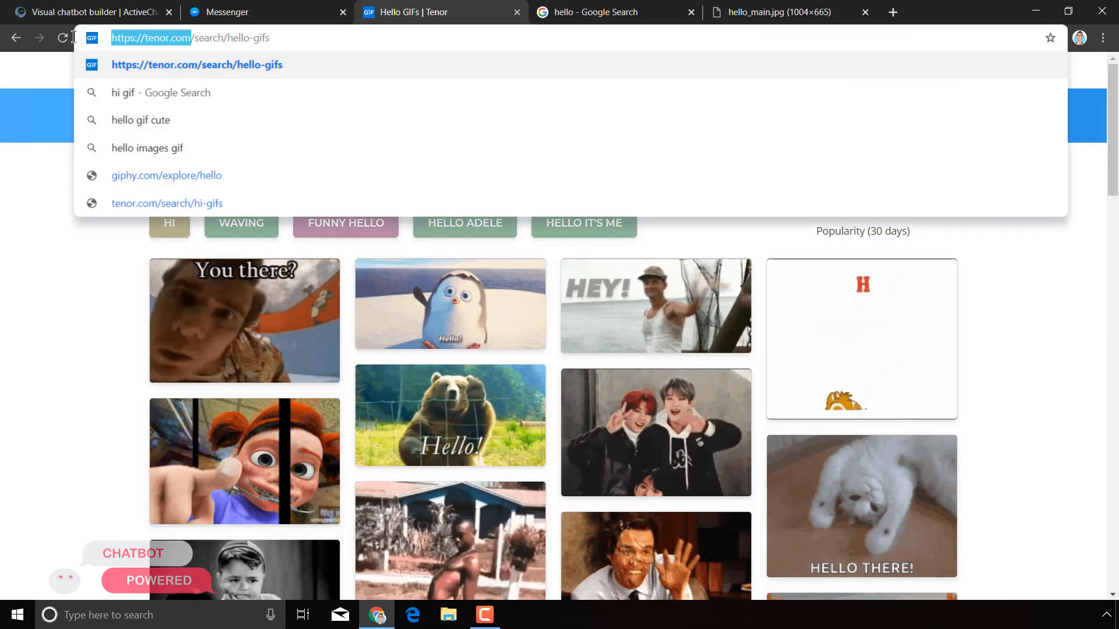
click(26, 342)
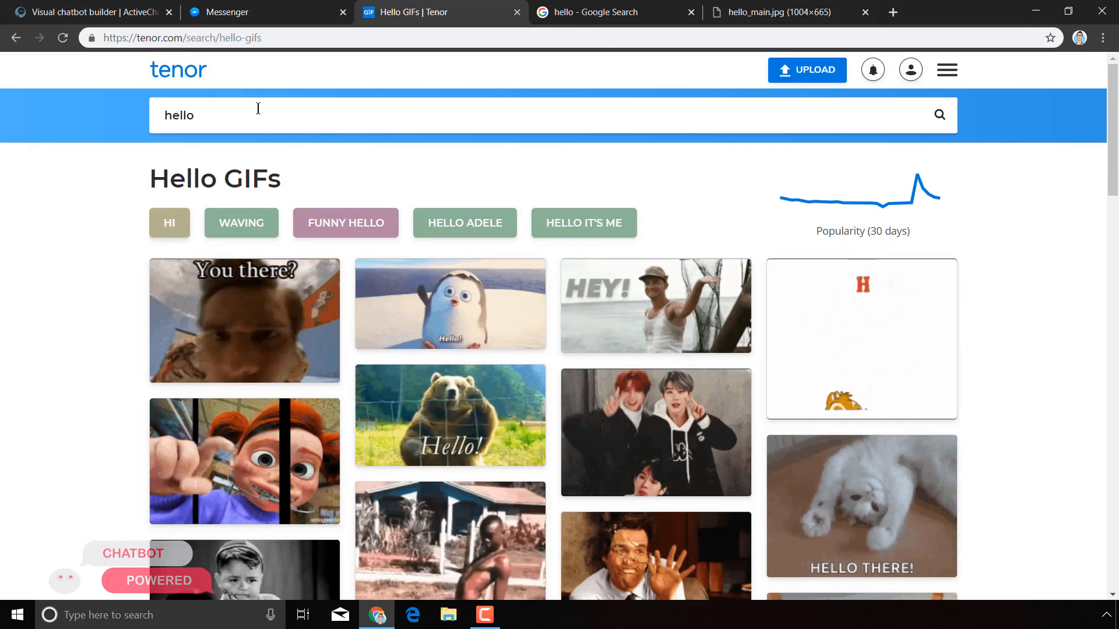
drag(238, 113, 143, 113)
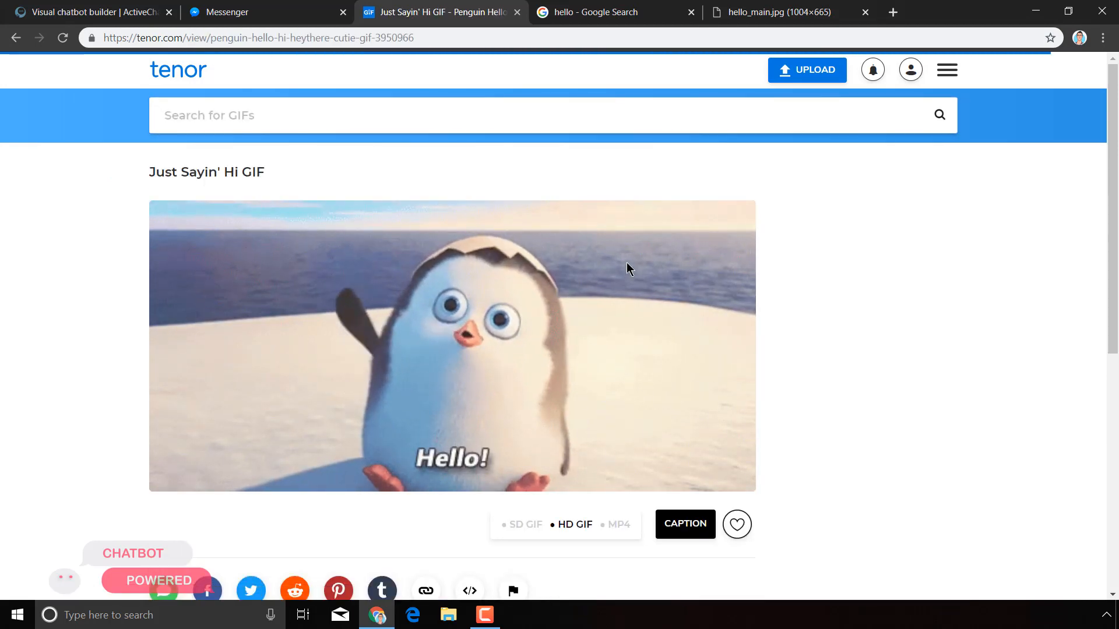
drag(273, 414, 423, 5)
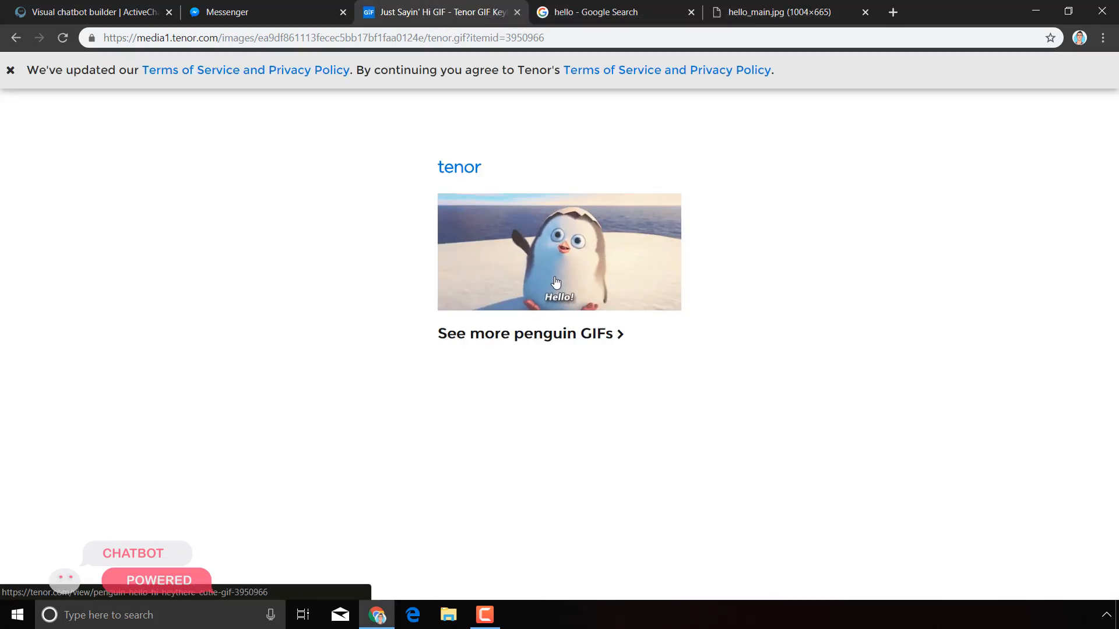
- Copy the penguin GIF's address up to "tenor.gif" and replace the Image block's URL with it in the chatbot builder
drag(469, 37, 103, 38)
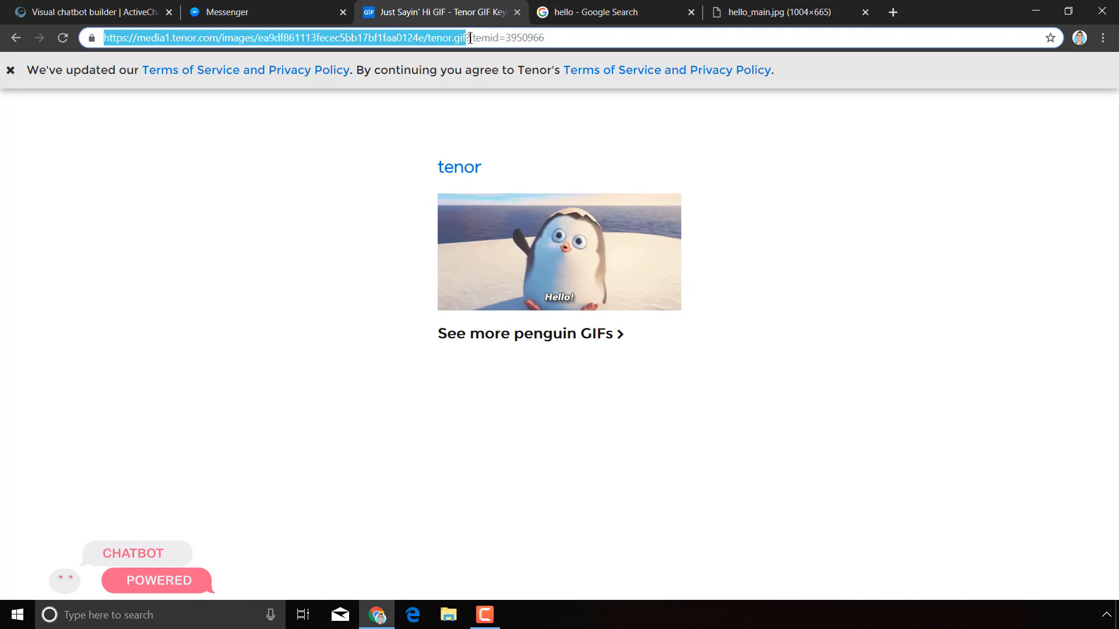
right_click(436, 39)
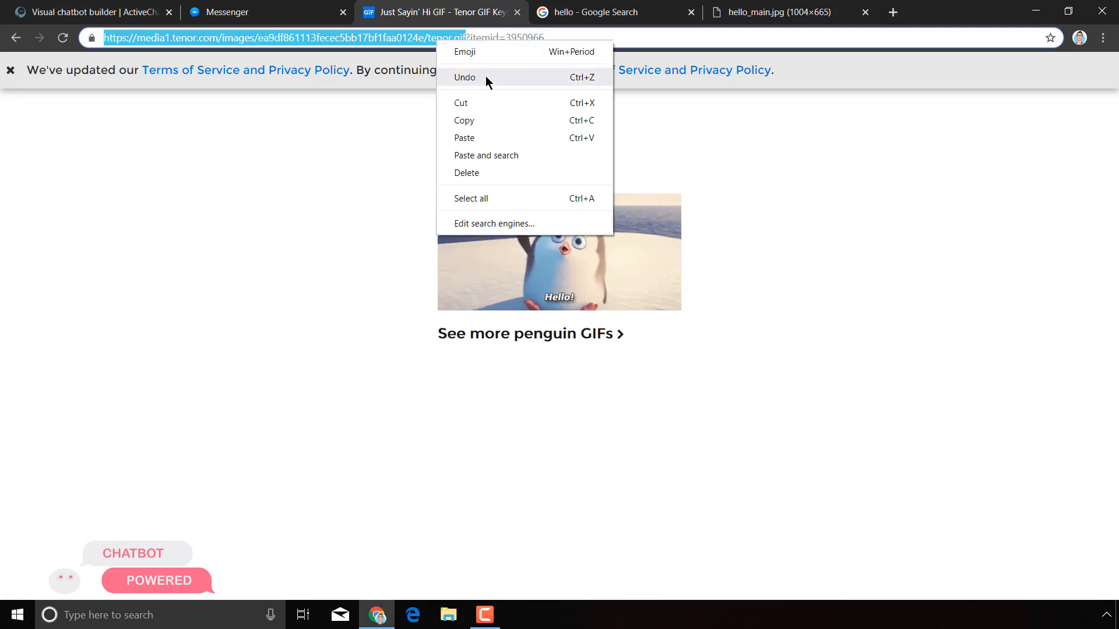
click(491, 121)
key(ctrl+1)
click(329, 432)
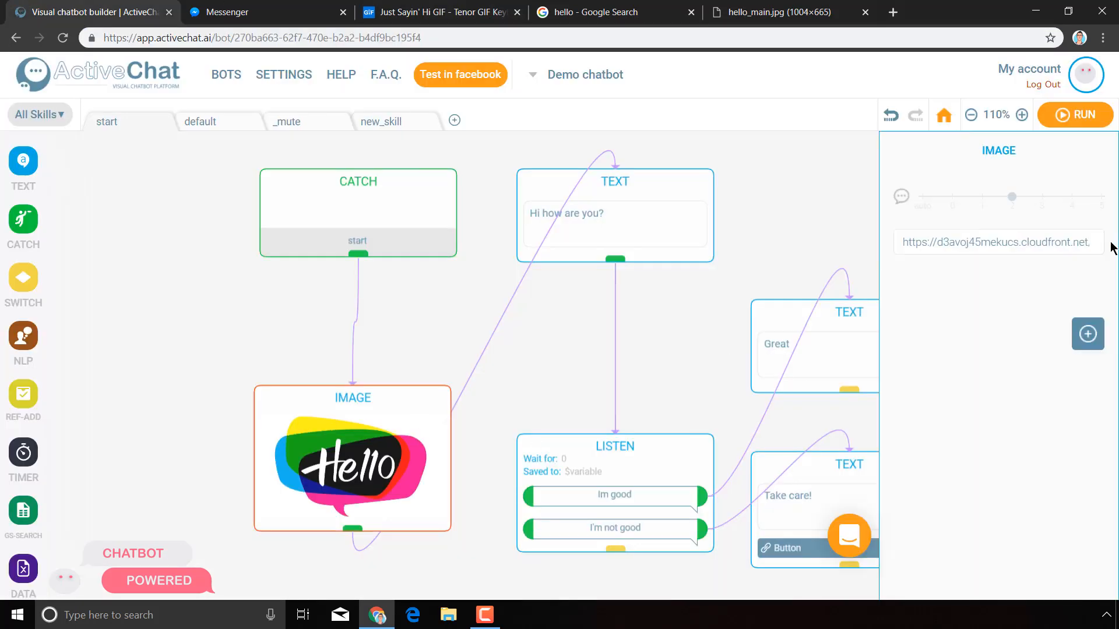
triple_click(968, 248)
key(ctrl+v)
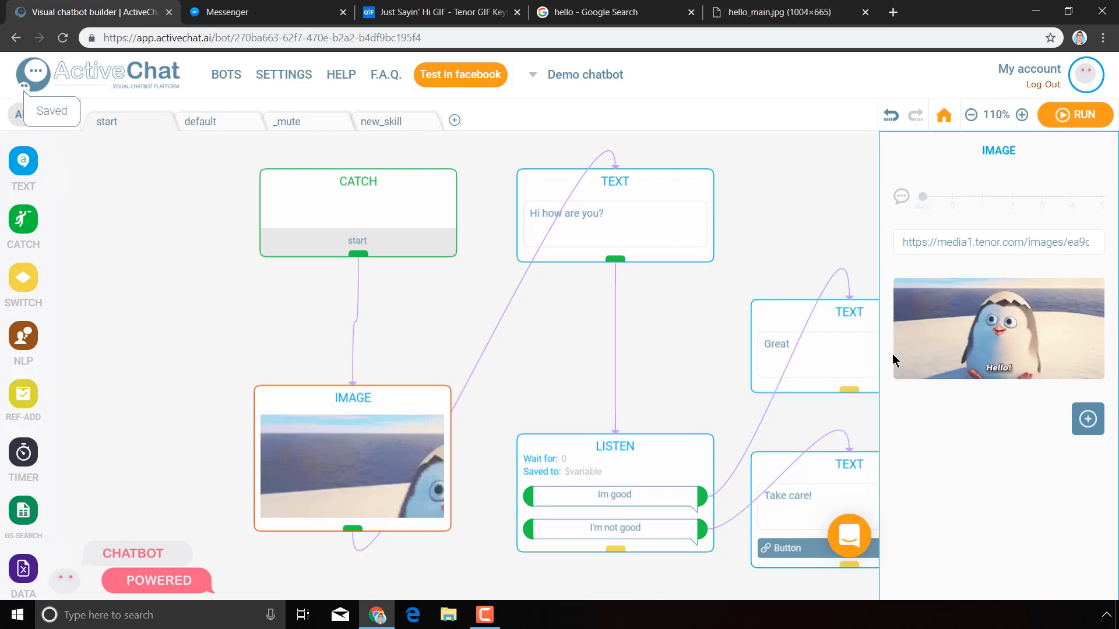
- Close the block settings, start building the bot with the penguin GIF, and send "/start" to the Demo Chatbot in Messenger
click(842, 201)
click(1068, 122)
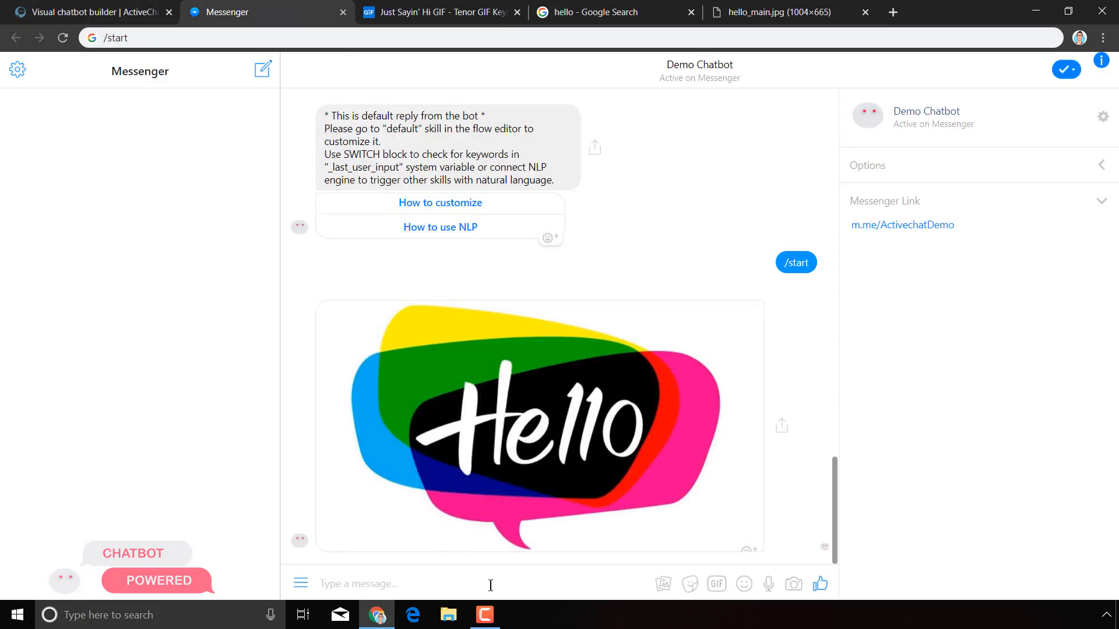
double_click(793, 262)
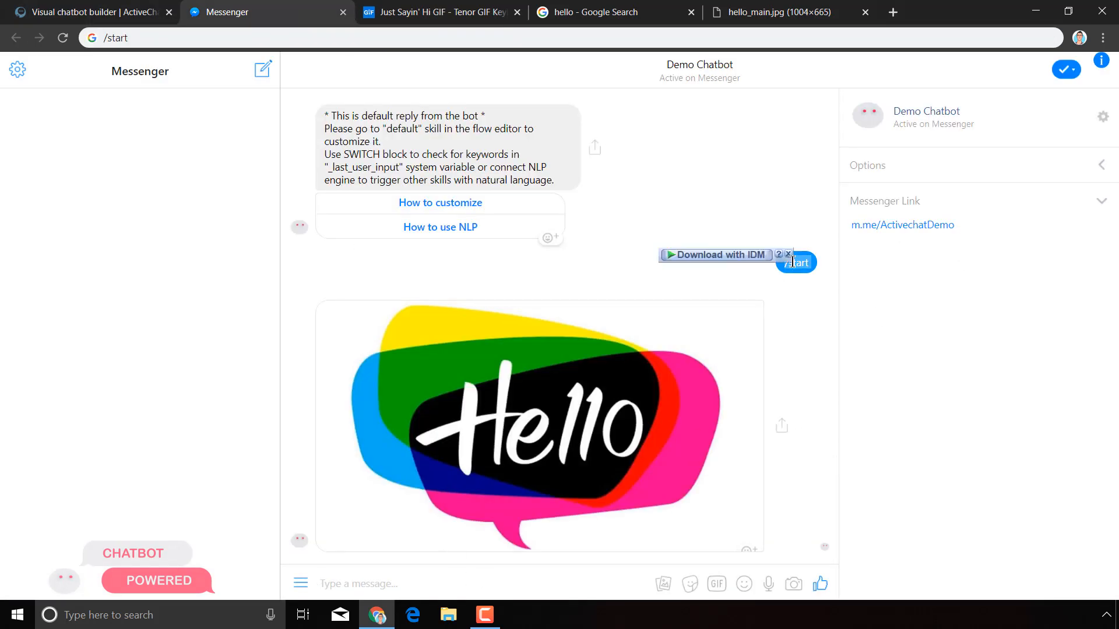
click(514, 583)
text(/start)
key(Return)
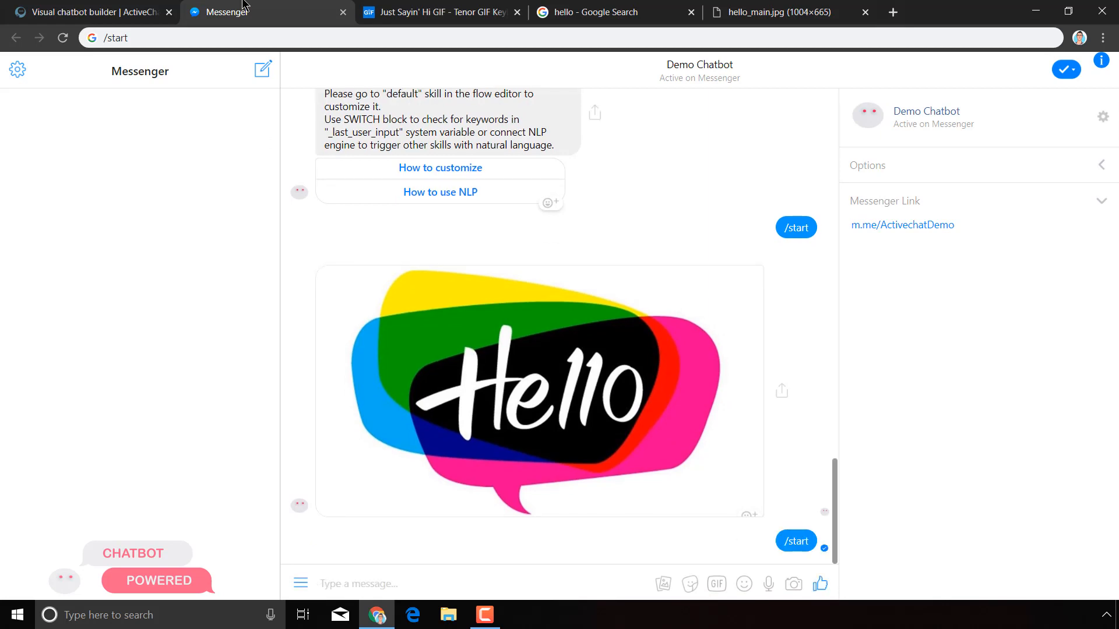
- Return to the chatbot builder, read the build notification and clear it from the canvas
click(131, 7)
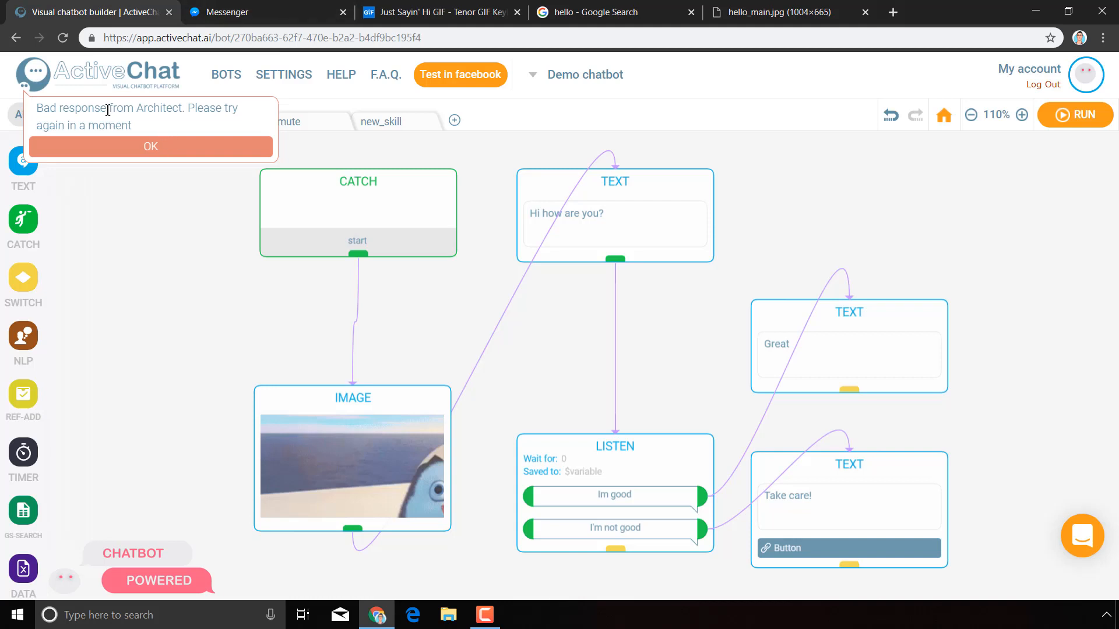
triple_click(126, 109)
click(95, 300)
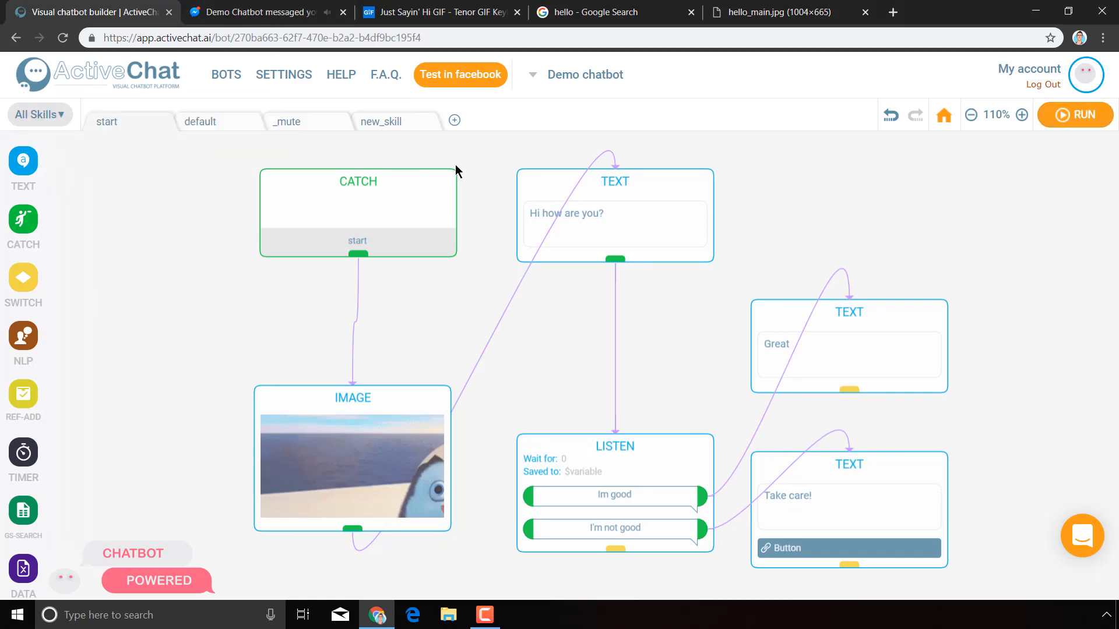
- Check the penguin GIF in Messenger, return to the chatbot builder and crop the Image block's GIF around the penguin, saving the crop
click(266, 9)
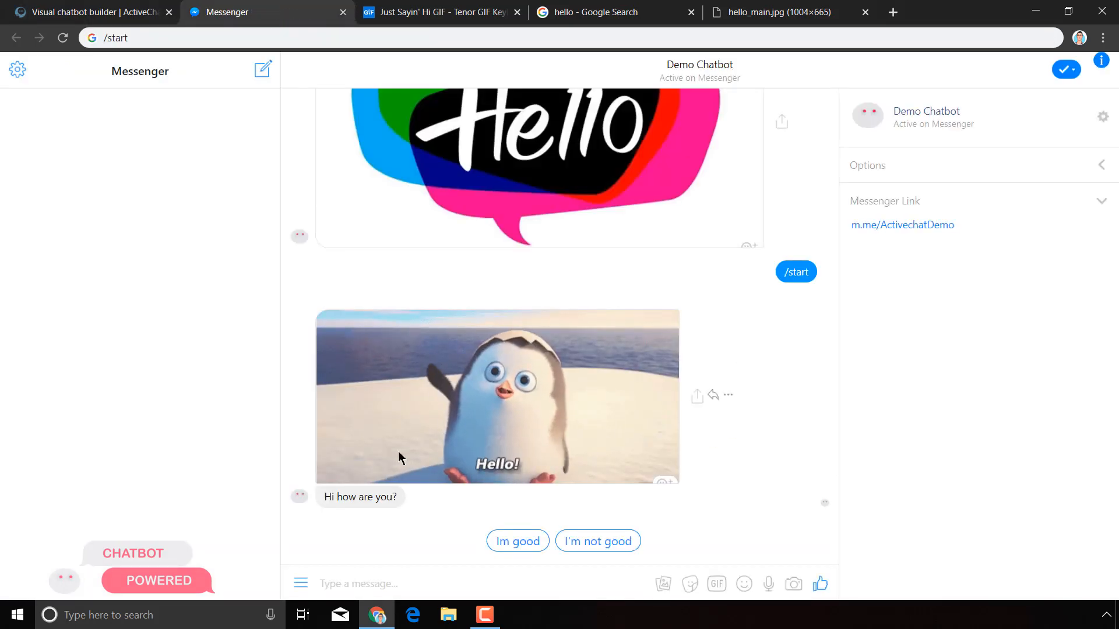
click(42, 5)
click(350, 438)
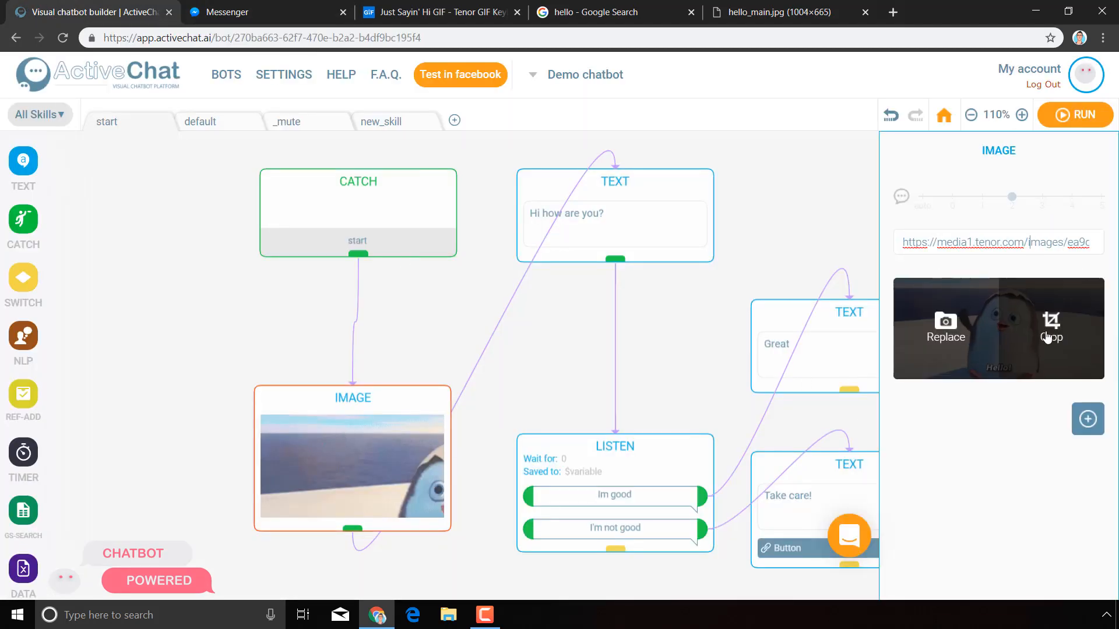
click(1047, 336)
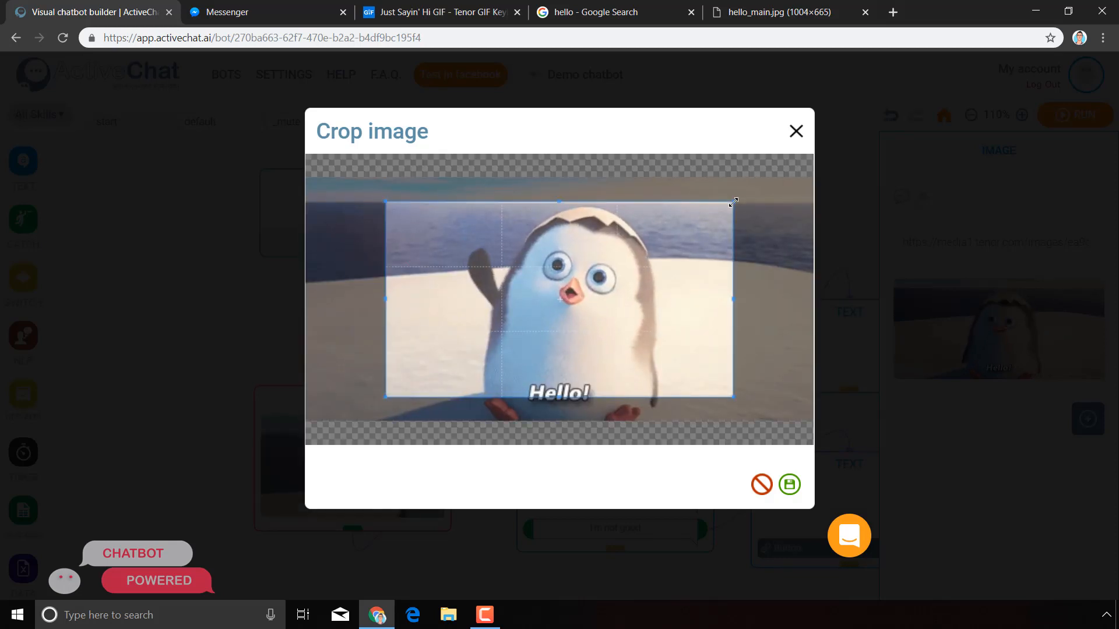
drag(733, 202, 800, 167)
drag(389, 399, 152, 504)
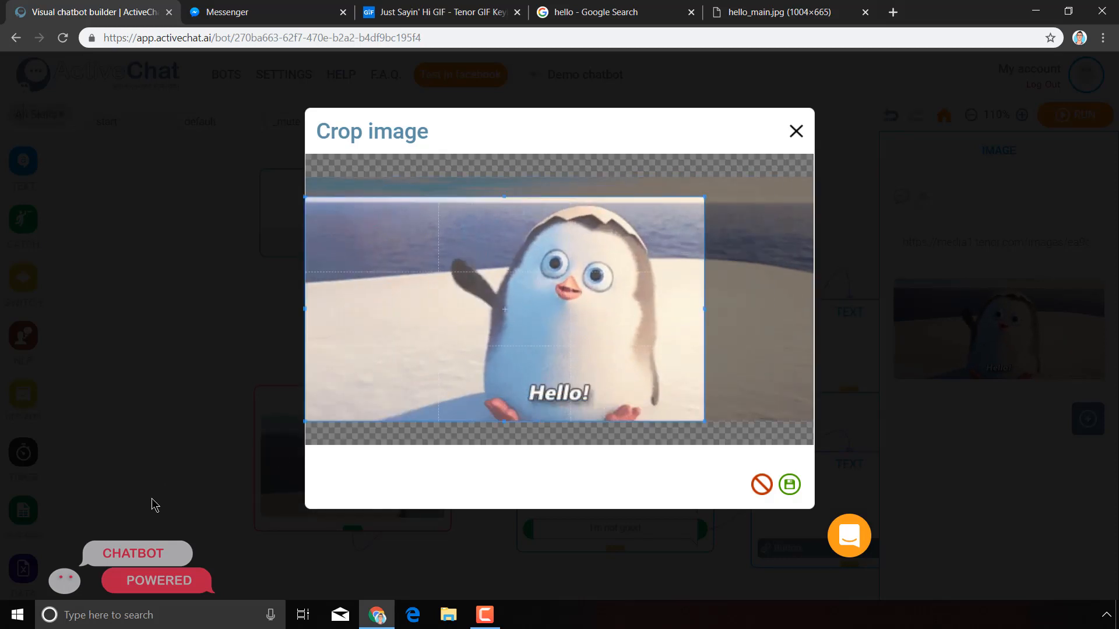
drag(547, 315, 581, 308)
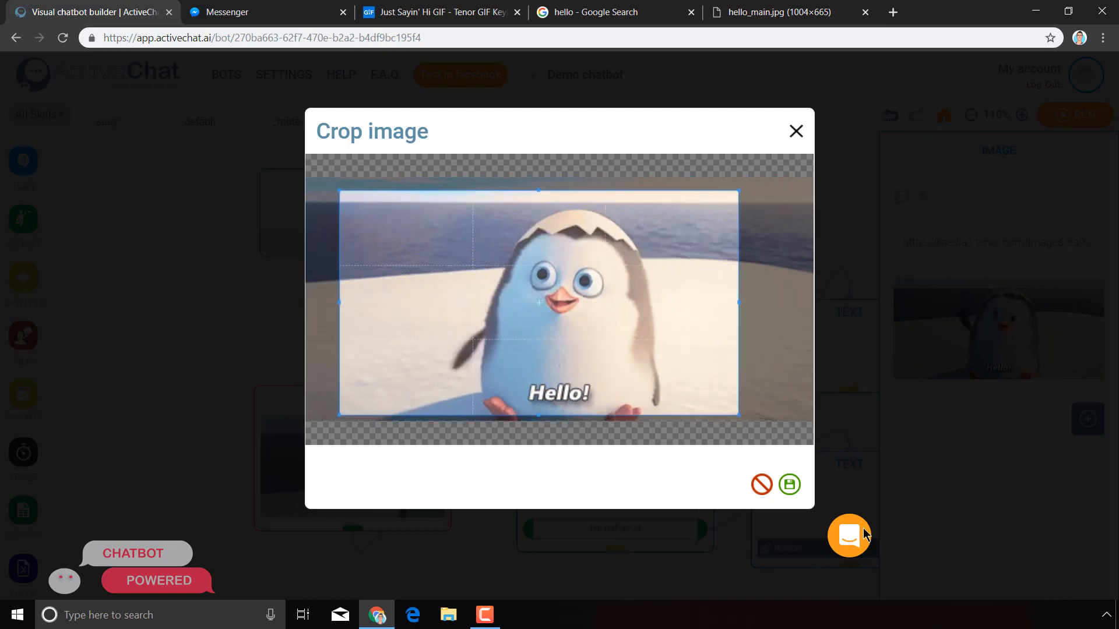
click(790, 486)
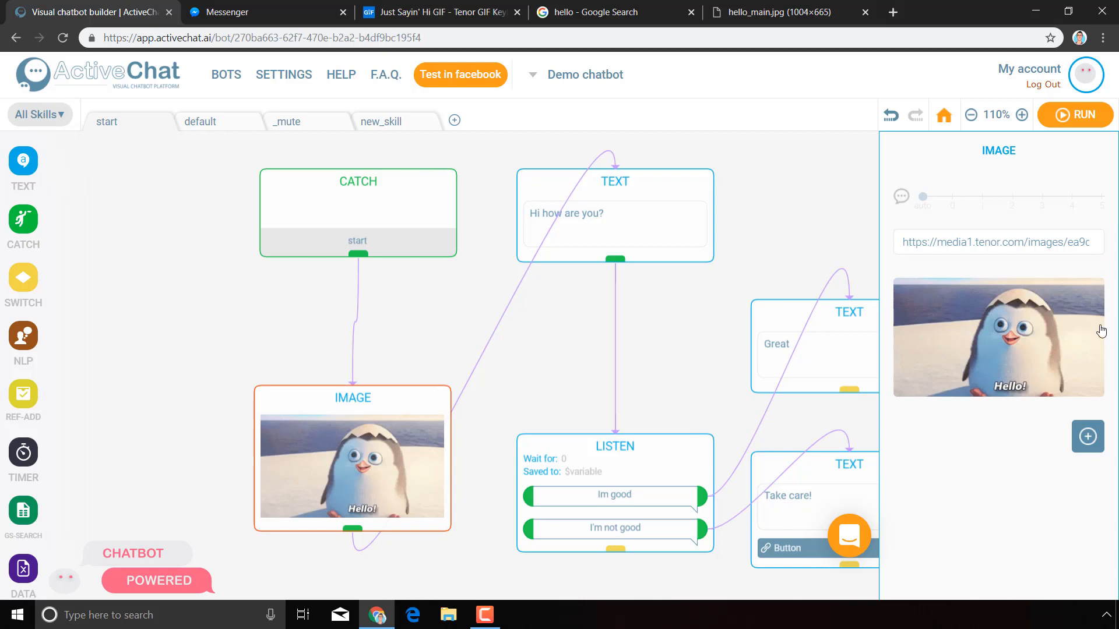
- Close the block settings, start building the bot with the cropped GIF, and send "/start" to the Demo Chatbot in Messenger
click(666, 345)
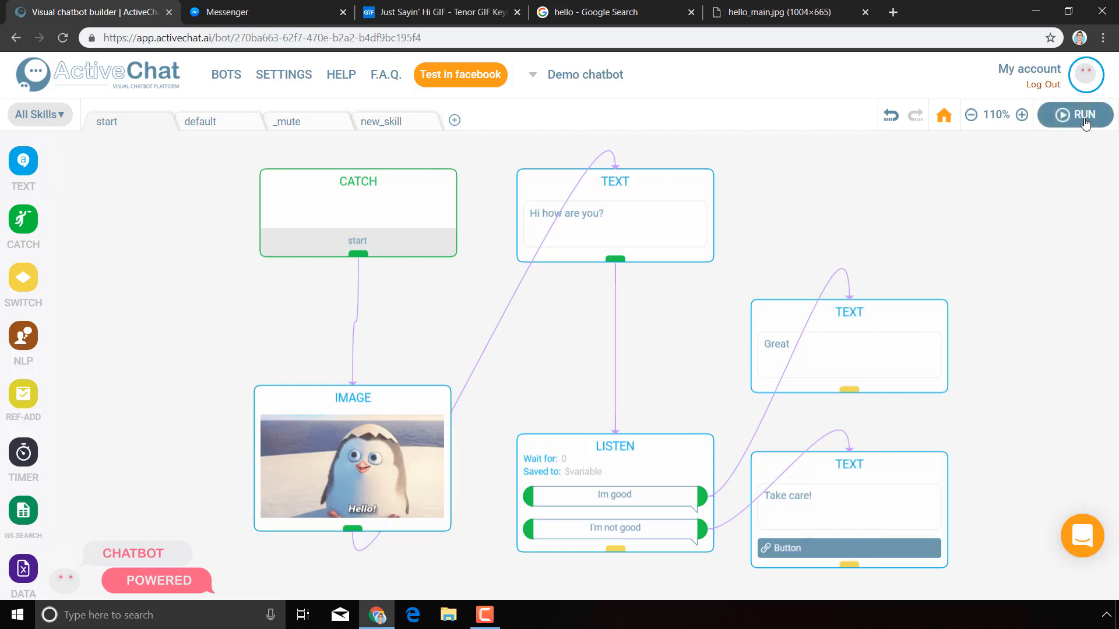
click(1096, 120)
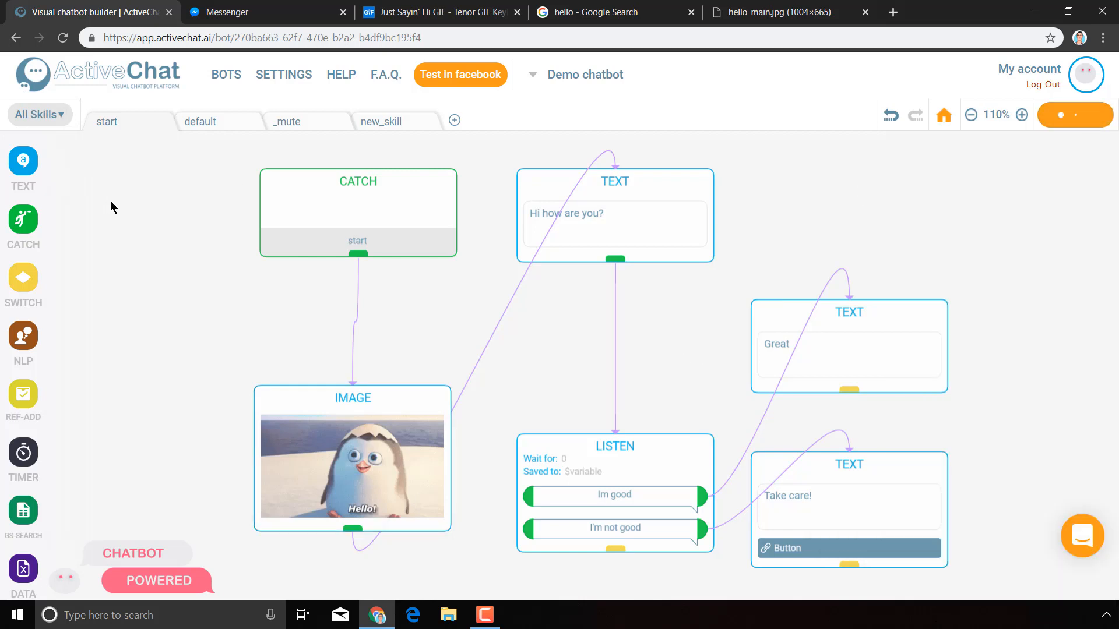
click(245, 22)
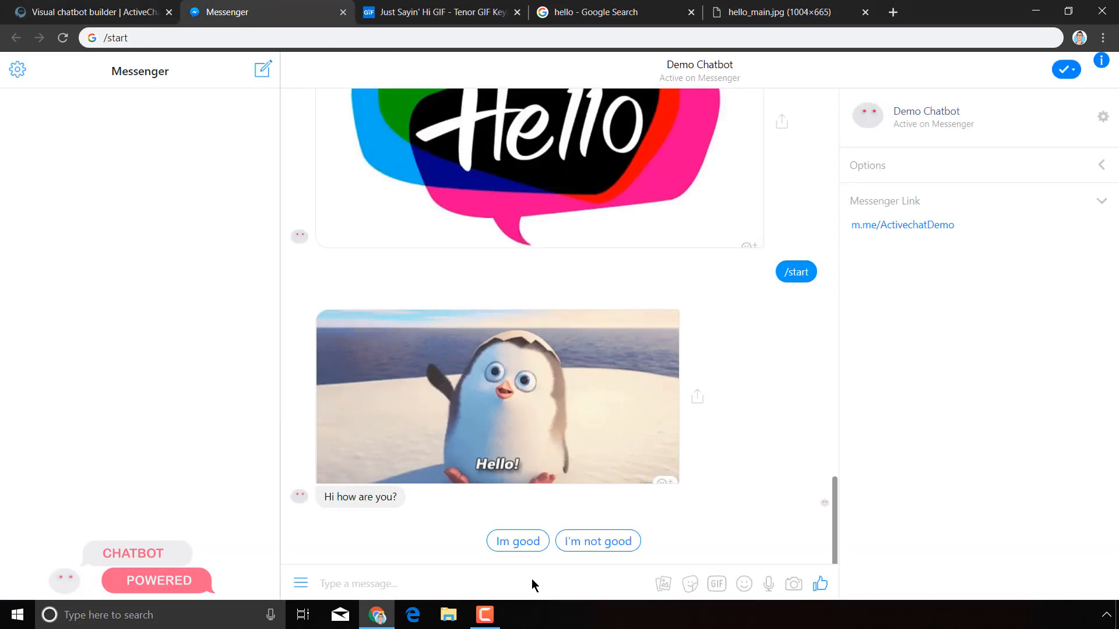
text(/start)
key(Return)
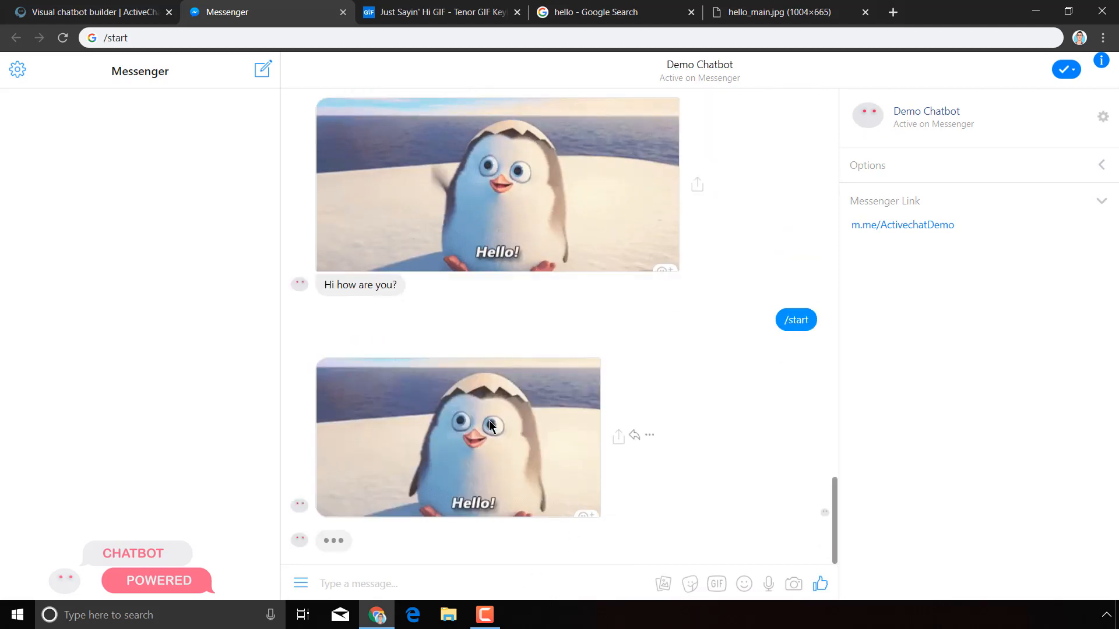
- Return to the chatbot builder, try four different button types on the Image block, and compare the "Hi how are you?" Text block's button options
click(51, 9)
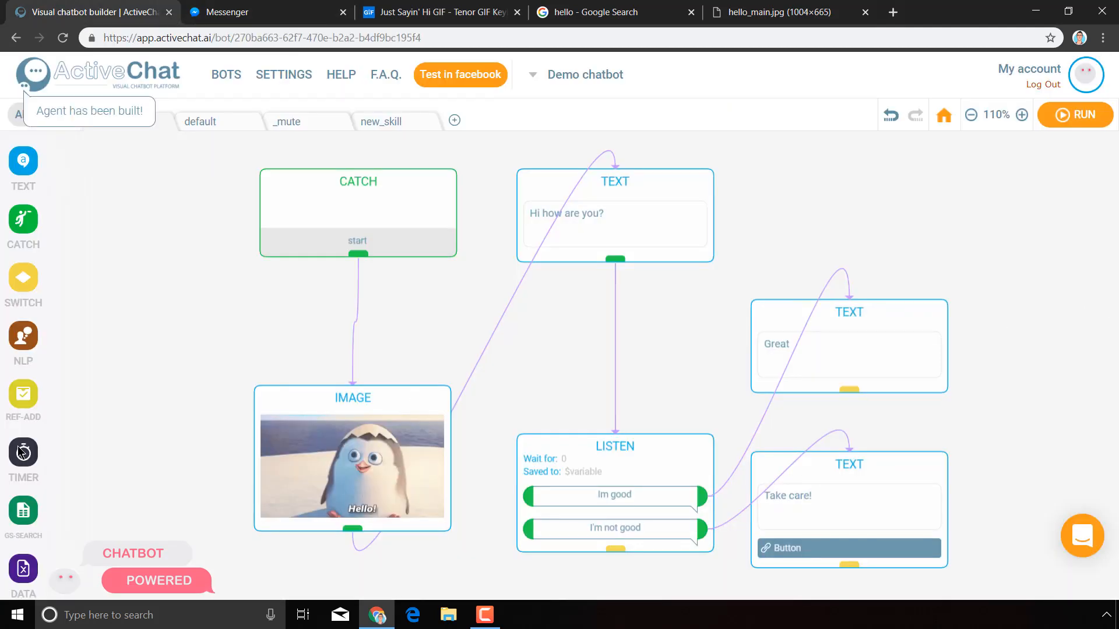
click(330, 460)
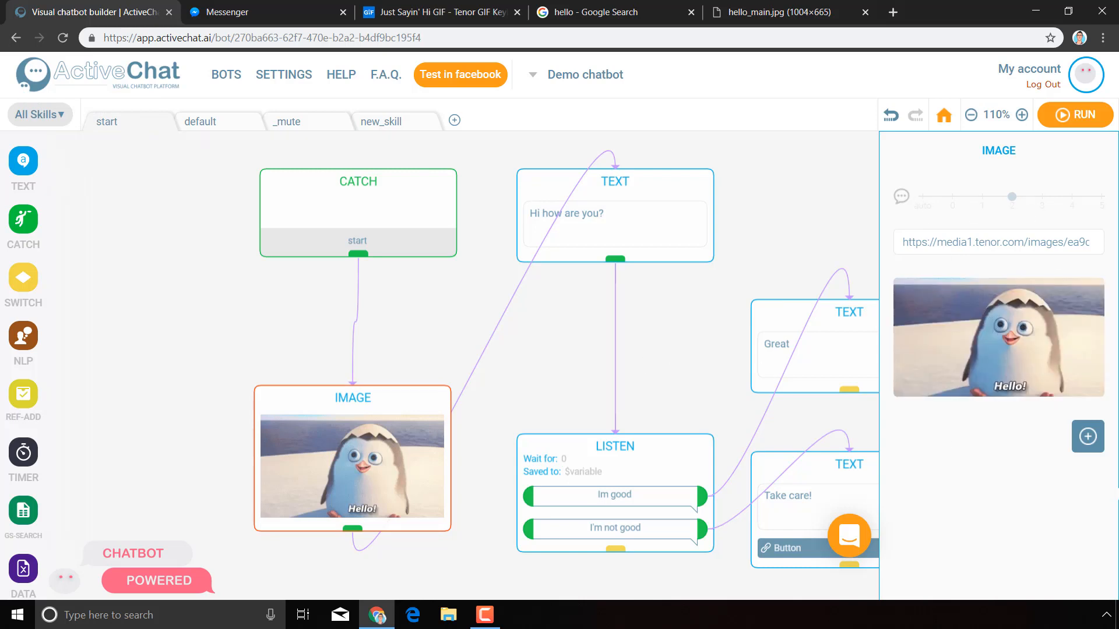
mouse_move(1085, 445)
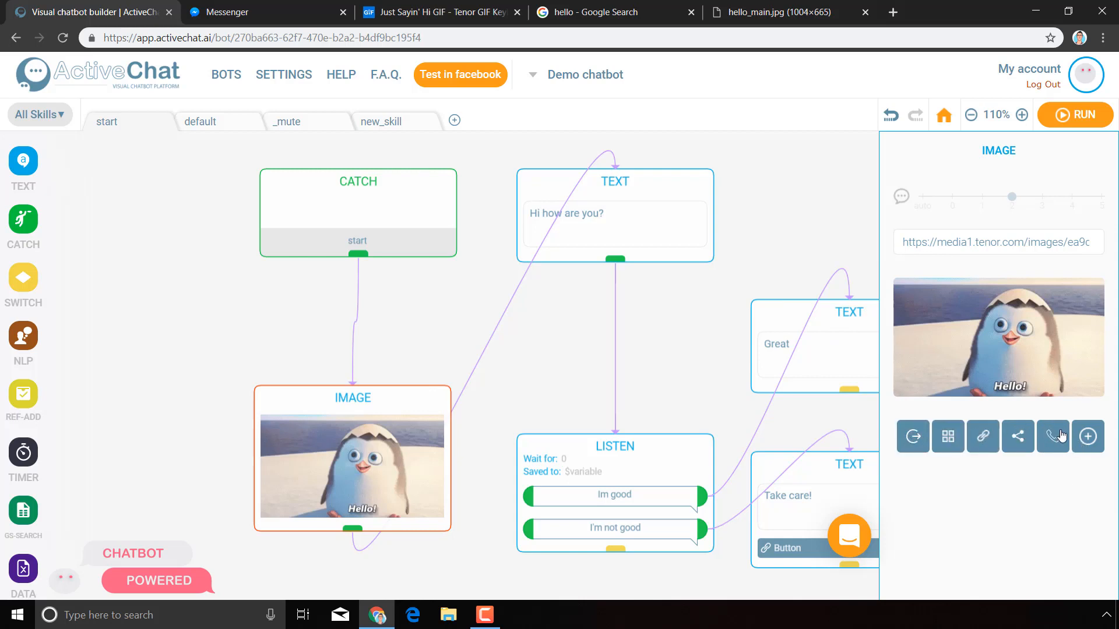
click(912, 437)
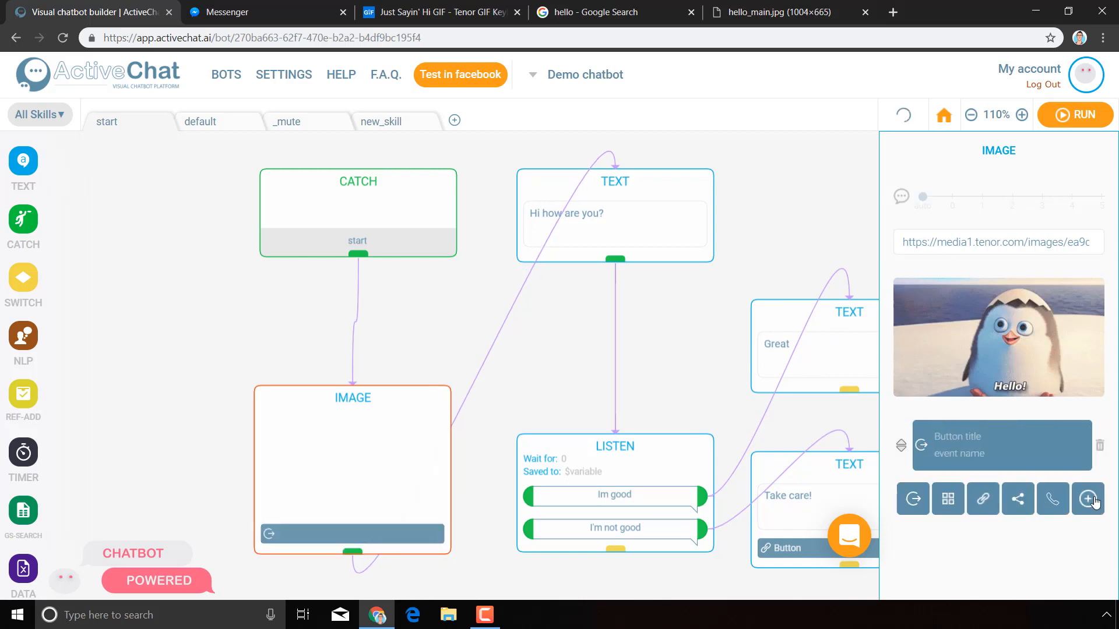
click(948, 499)
mouse_move(1088, 543)
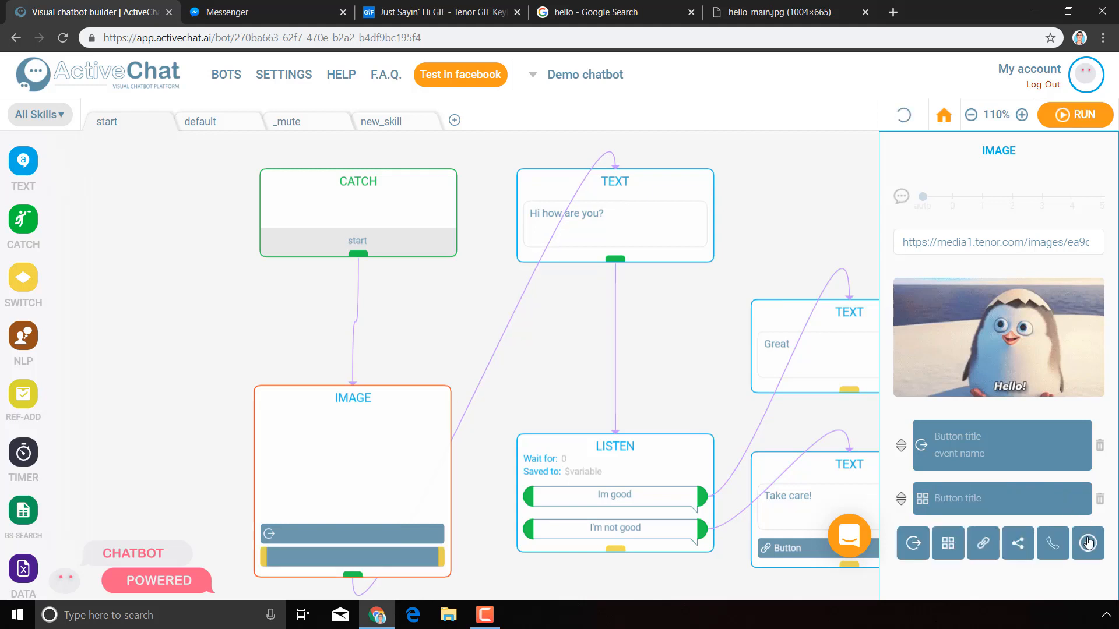
click(988, 545)
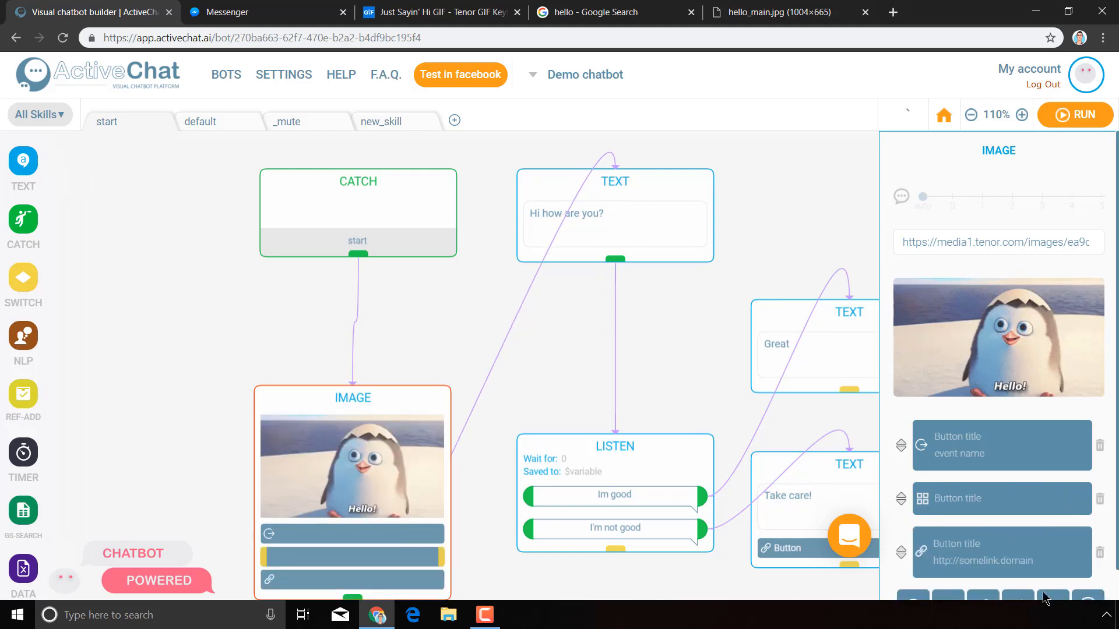
click(1045, 597)
scroll(1044, 406, down, 3)
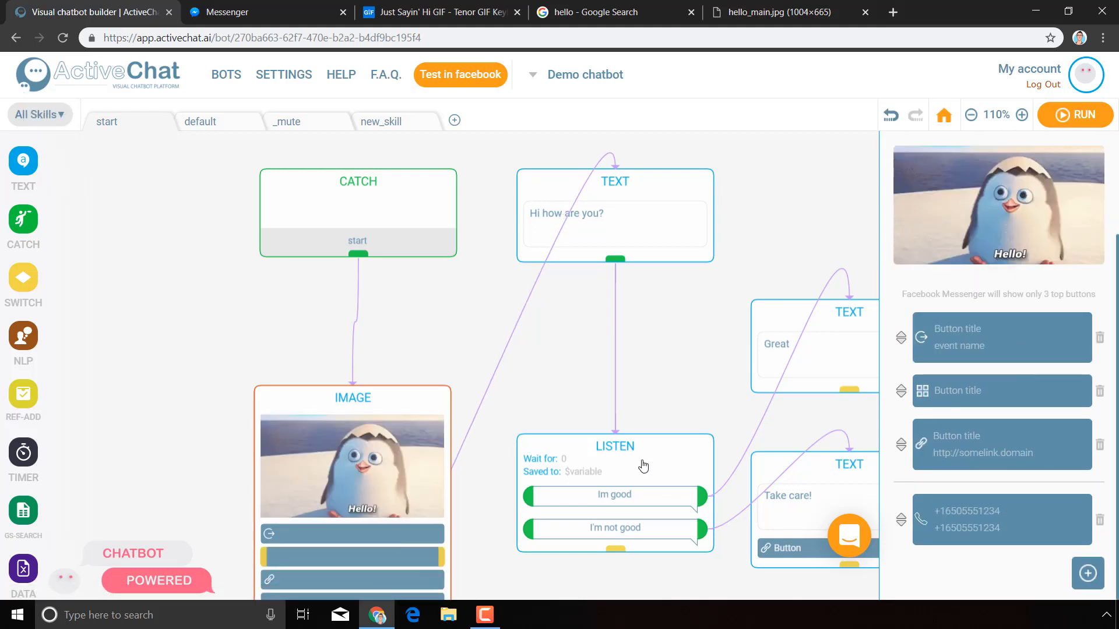
click(638, 219)
mouse_move(1089, 340)
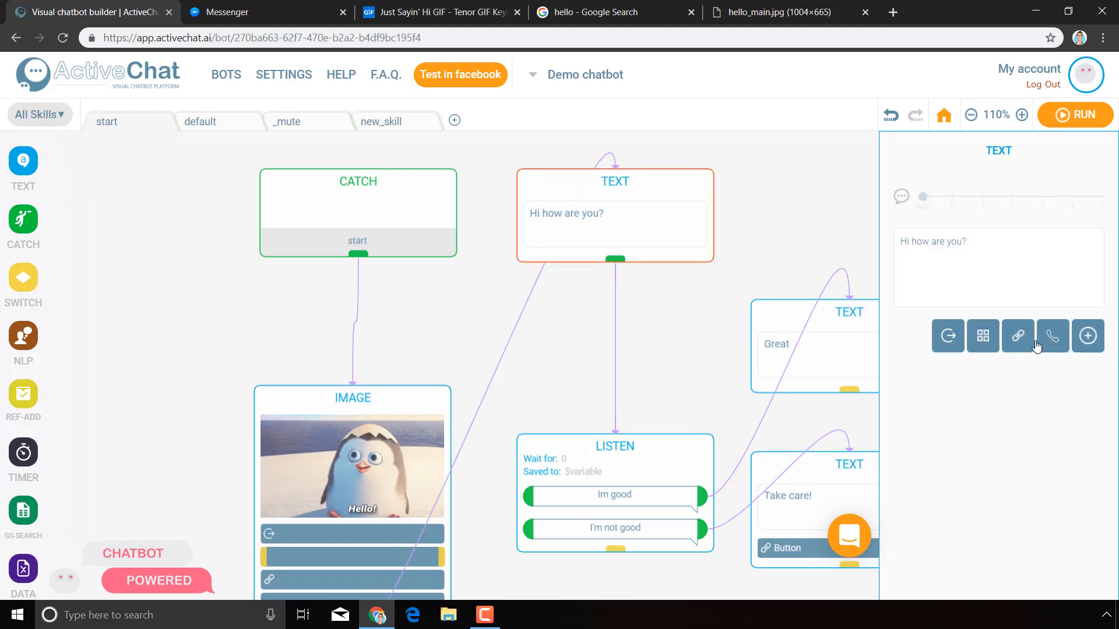
- Replace all the empty buttons on the Image block with a single Share button, close its settings and start building the bot
click(402, 475)
scroll(1025, 402, down, 2)
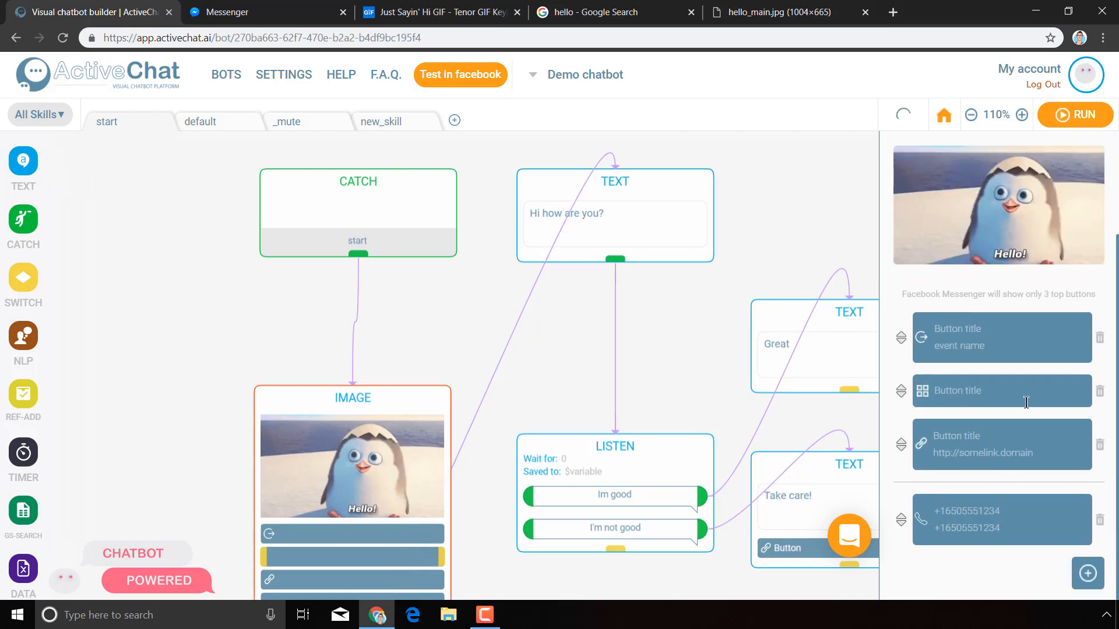
click(1099, 413)
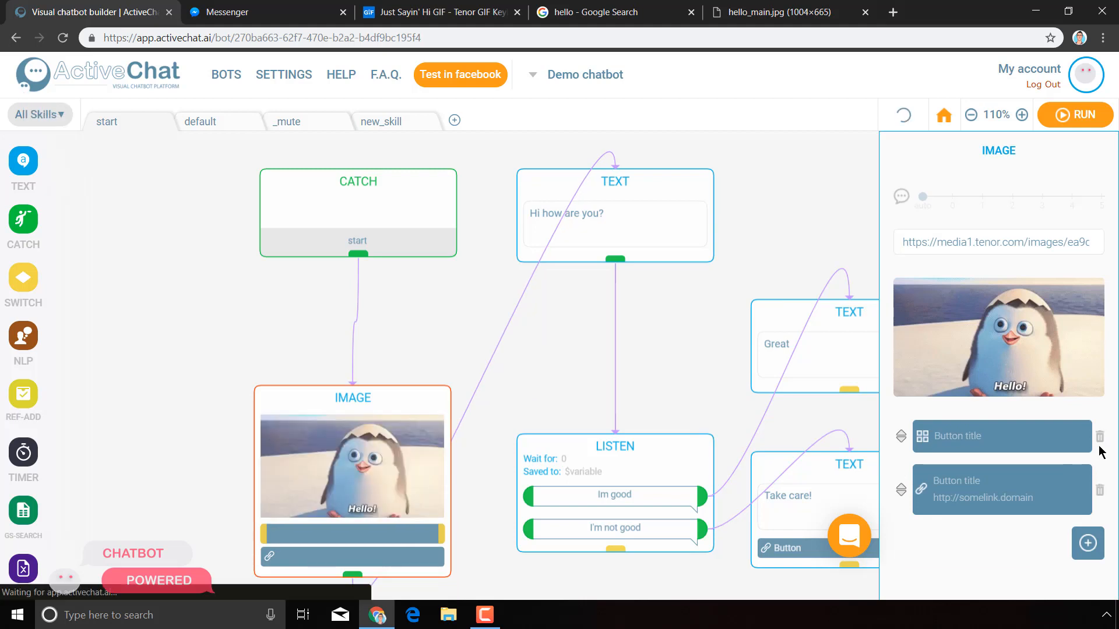
click(1099, 436)
click(1100, 445)
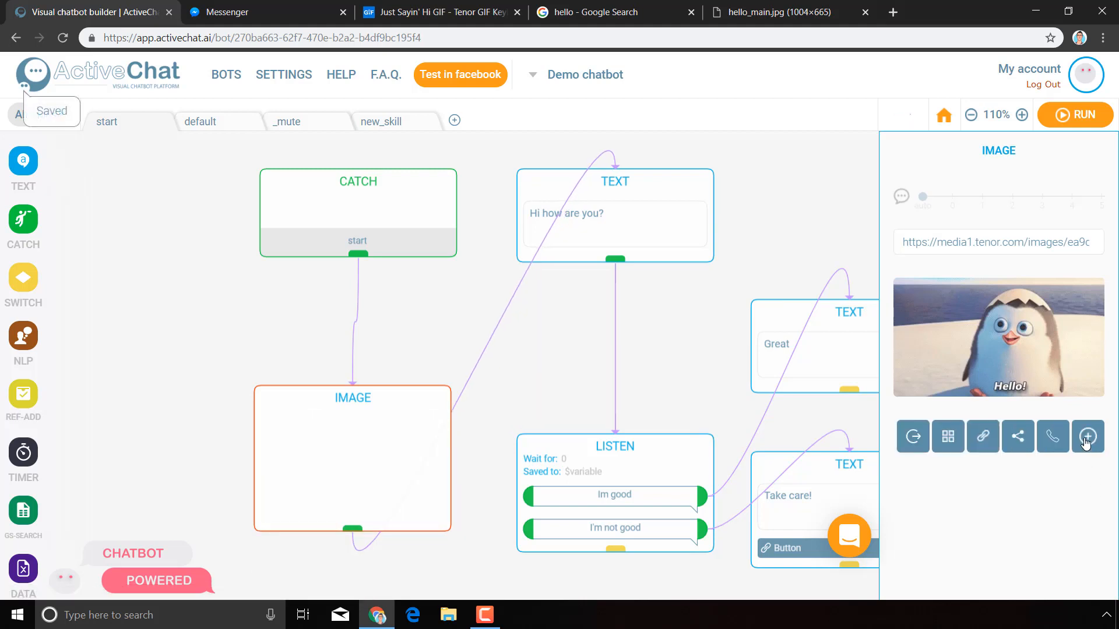
click(1016, 438)
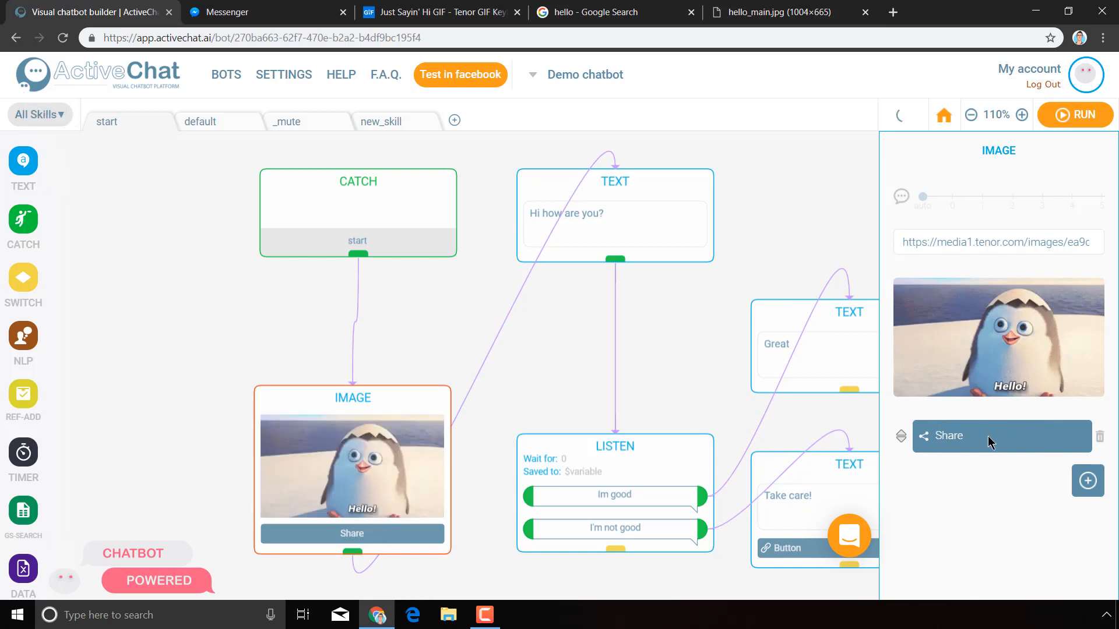
click(783, 201)
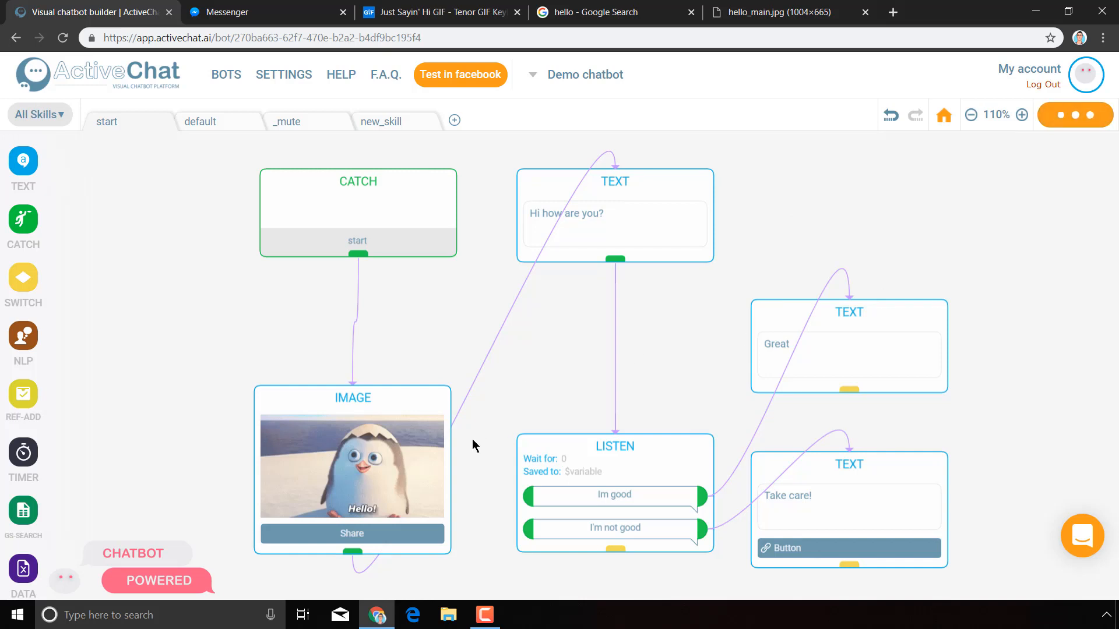
- Send "/start" to the Demo Chatbot in Messenger again and test the Share button under the newest penguin GIF
click(270, 11)
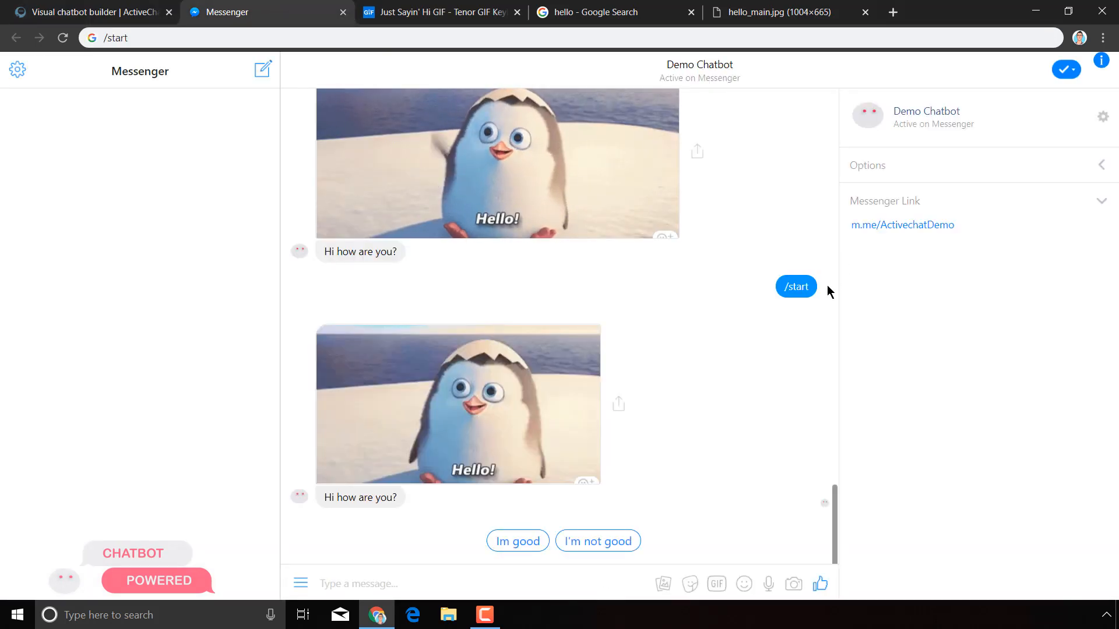
double_click(793, 286)
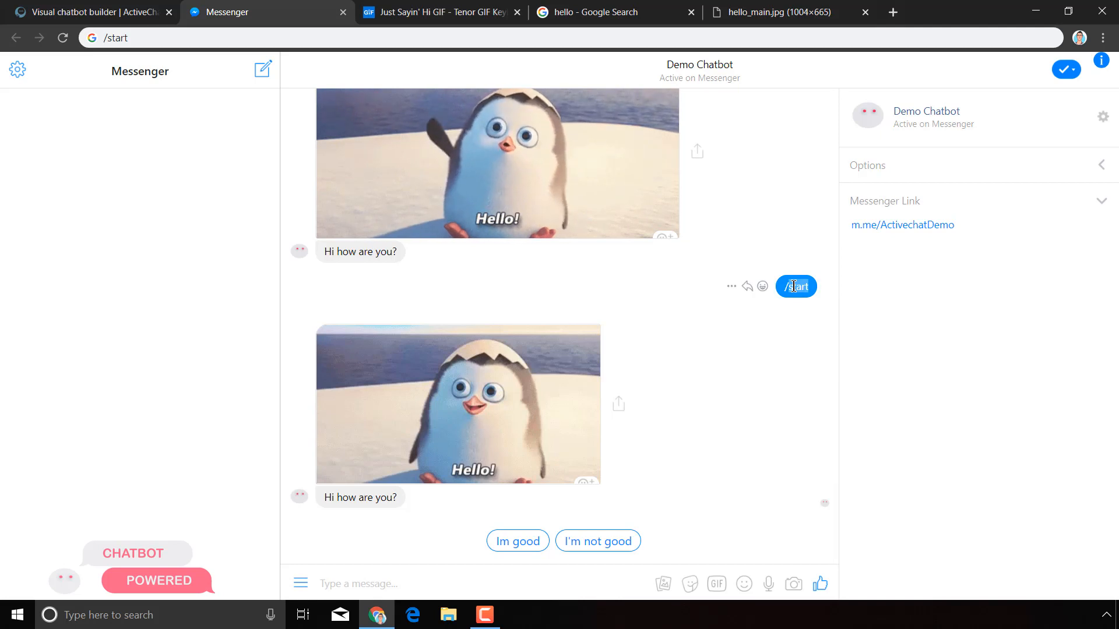
drag(783, 292, 811, 289)
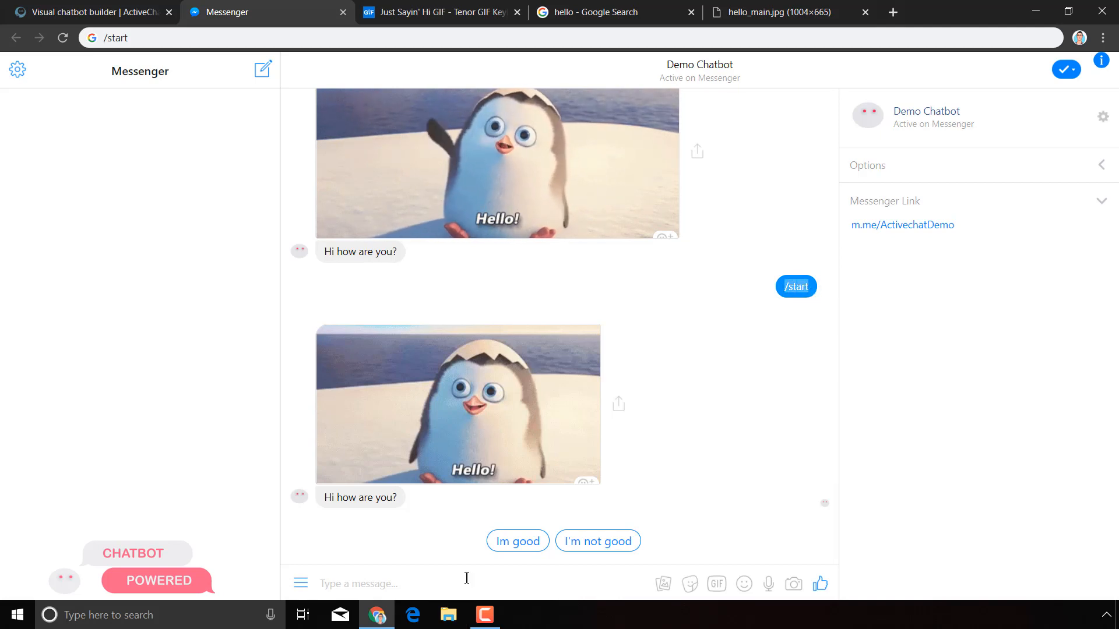
text(/start)
key(Return)
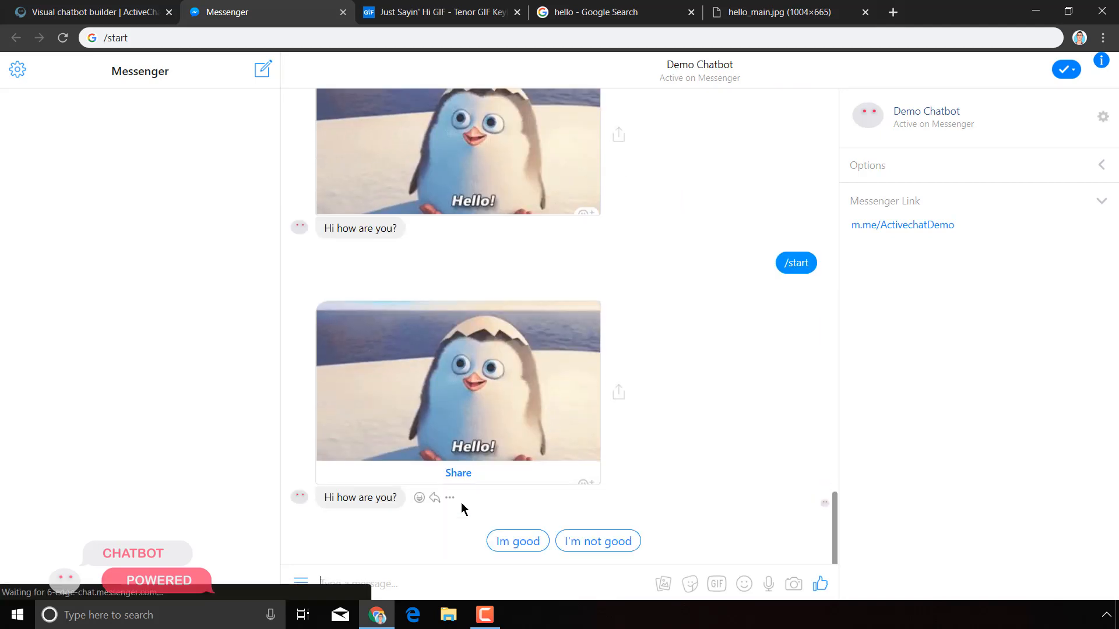
click(461, 477)
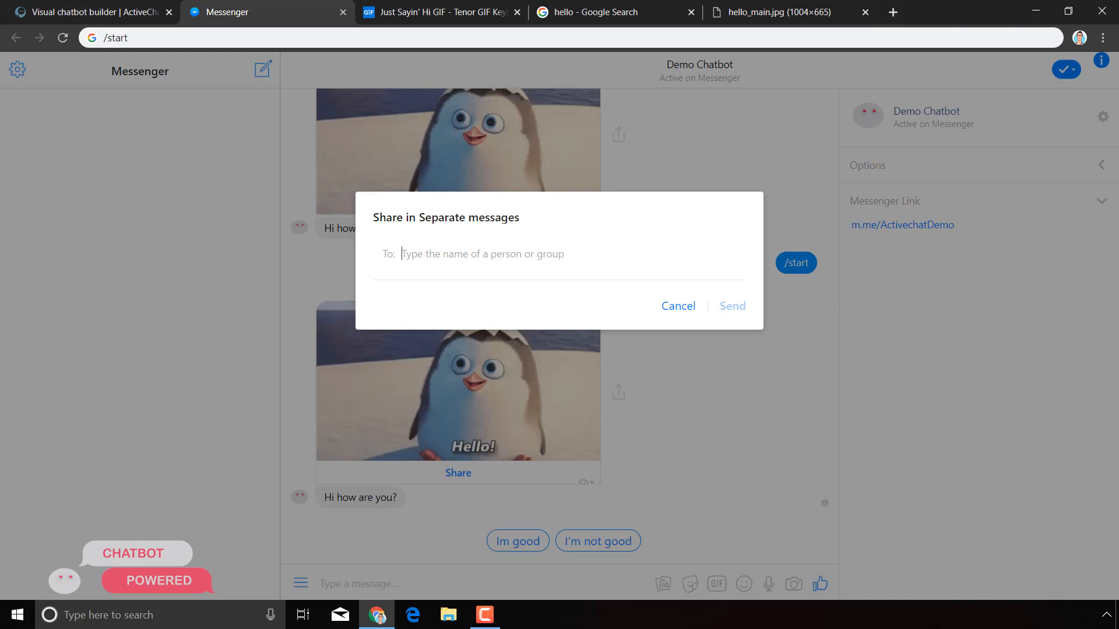
- Return to the chatbot builder and reveal the Text group's block types to find the Gallery block
click(131, 5)
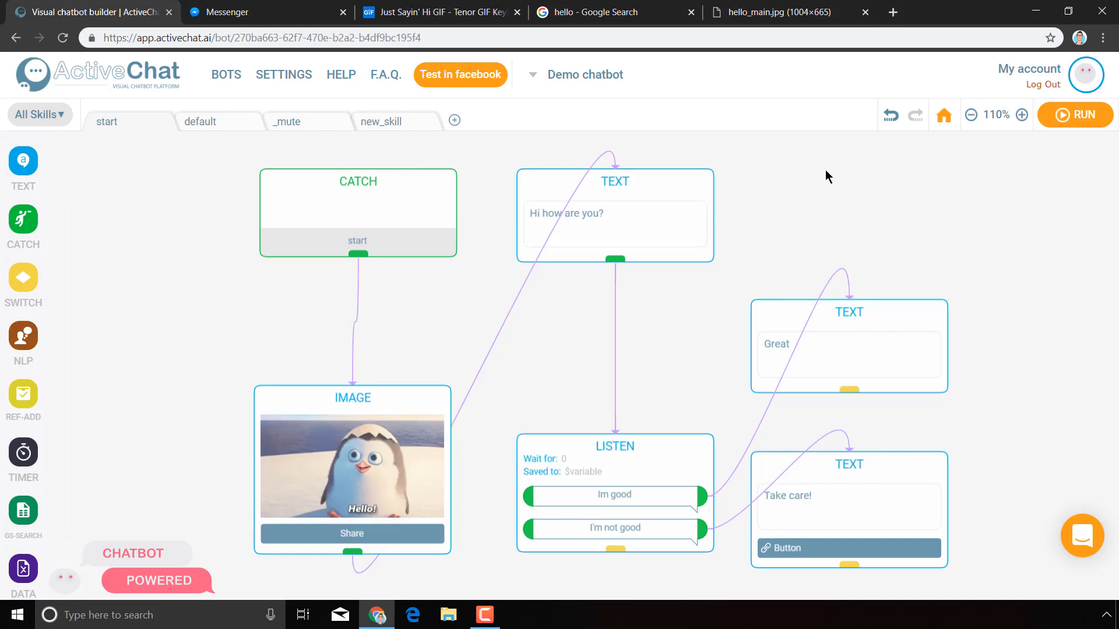
mouse_move(36, 170)
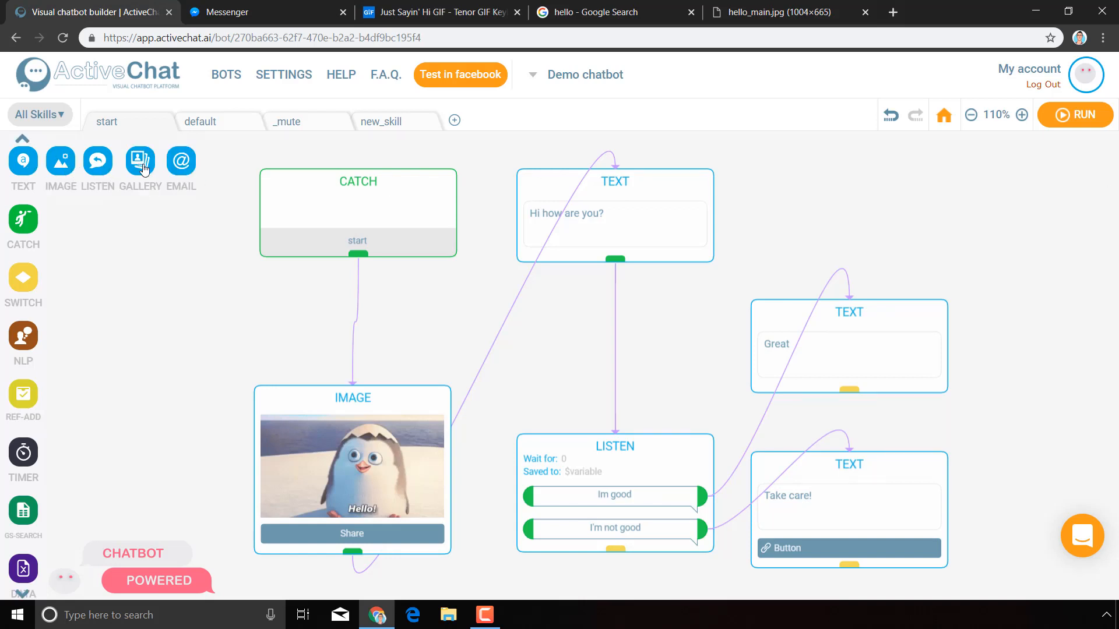